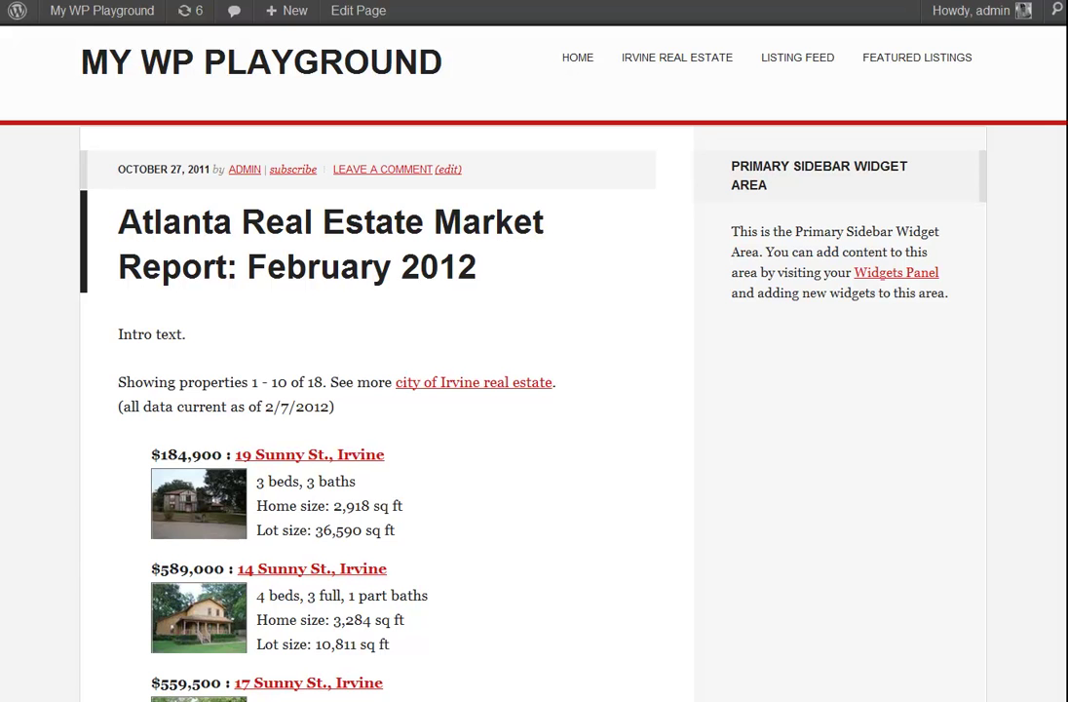
pyautogui.hotkey('ctrl', 'l')
pyautogui.write('id')
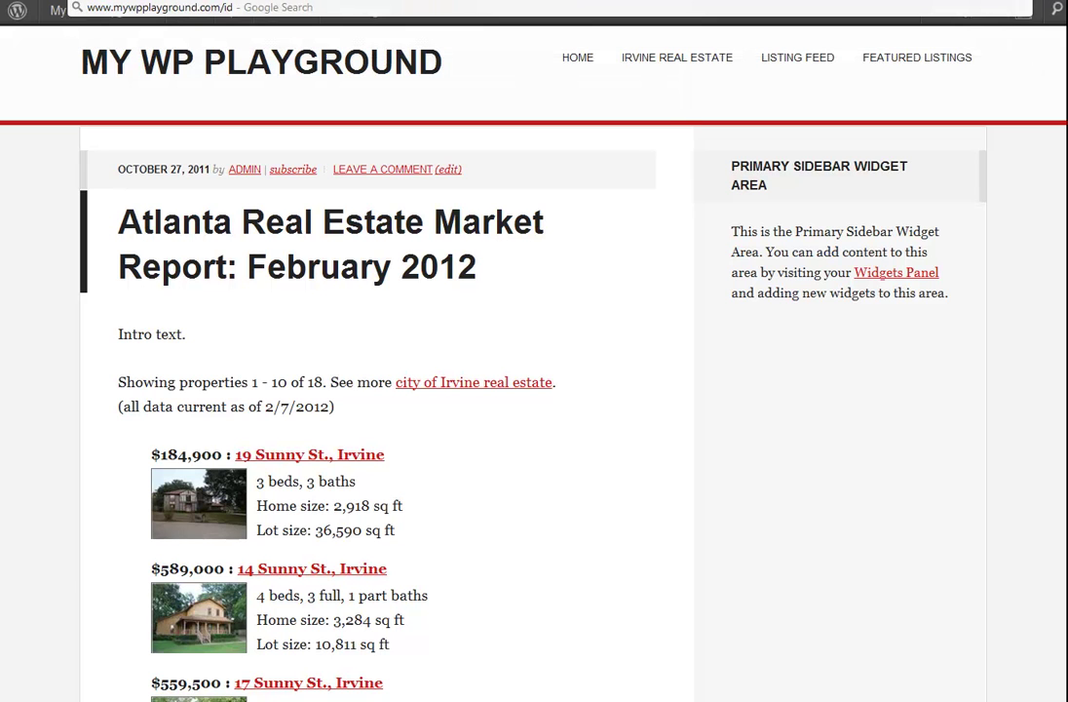
pyautogui.write('x/city/irvine')
pyautogui.press('Return')
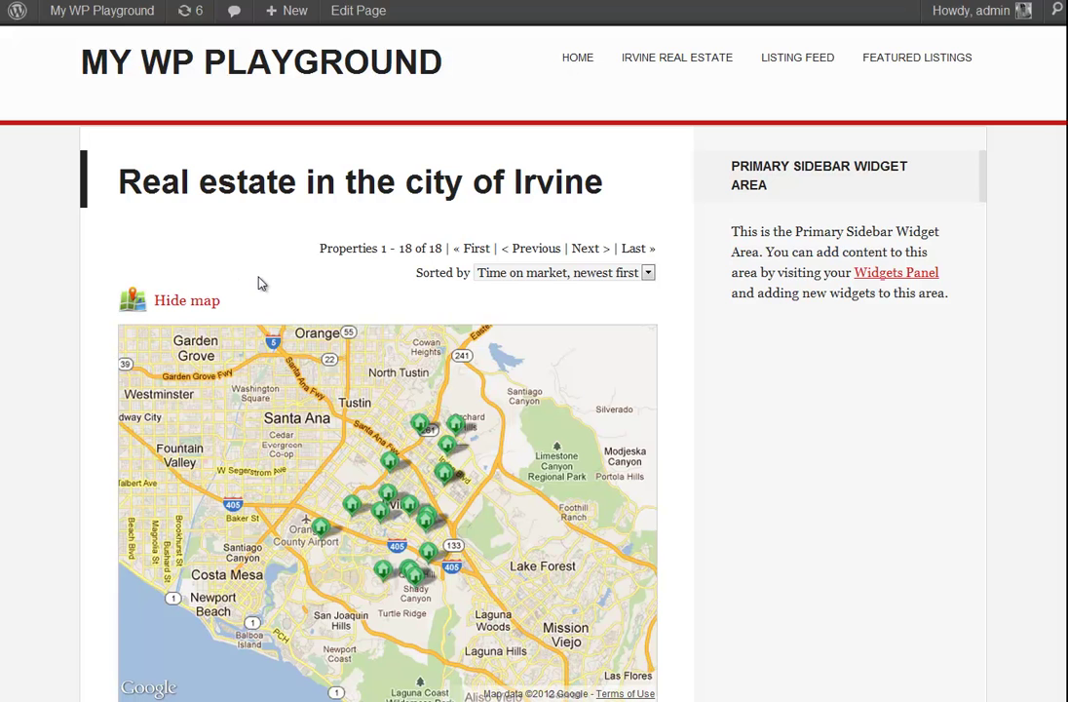
# Examine the Irvine results page, including its property listings, page heading and the property markers on the map
pyautogui.scroll(-15, 79, 370)
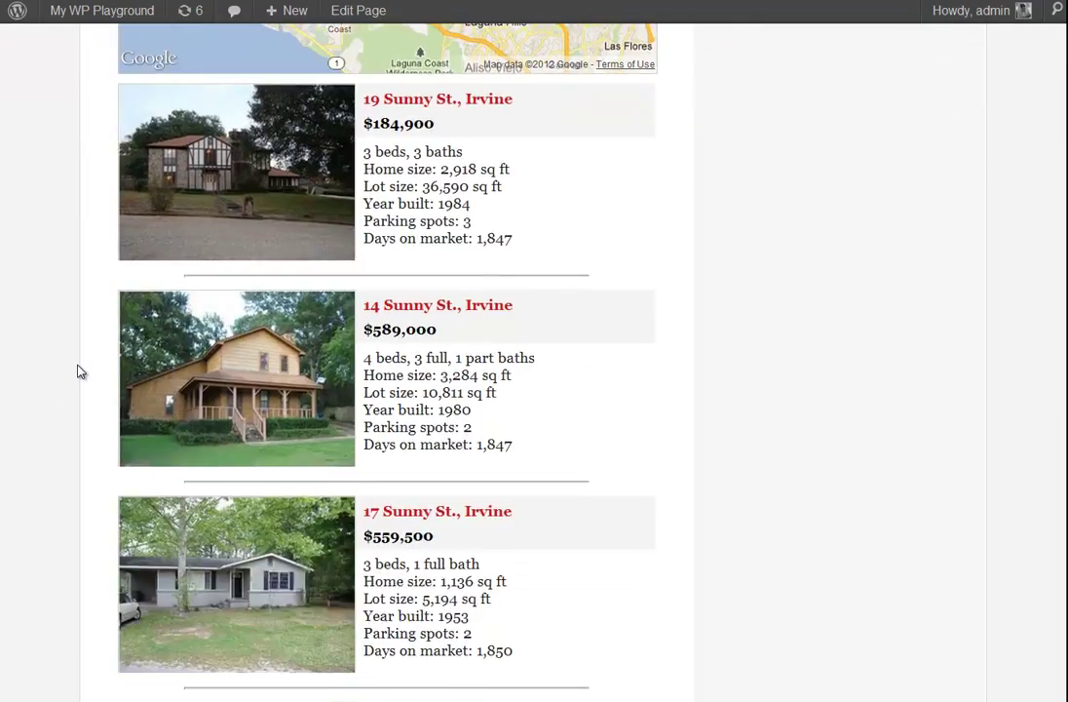
pyautogui.scroll(-10, 79, 370)
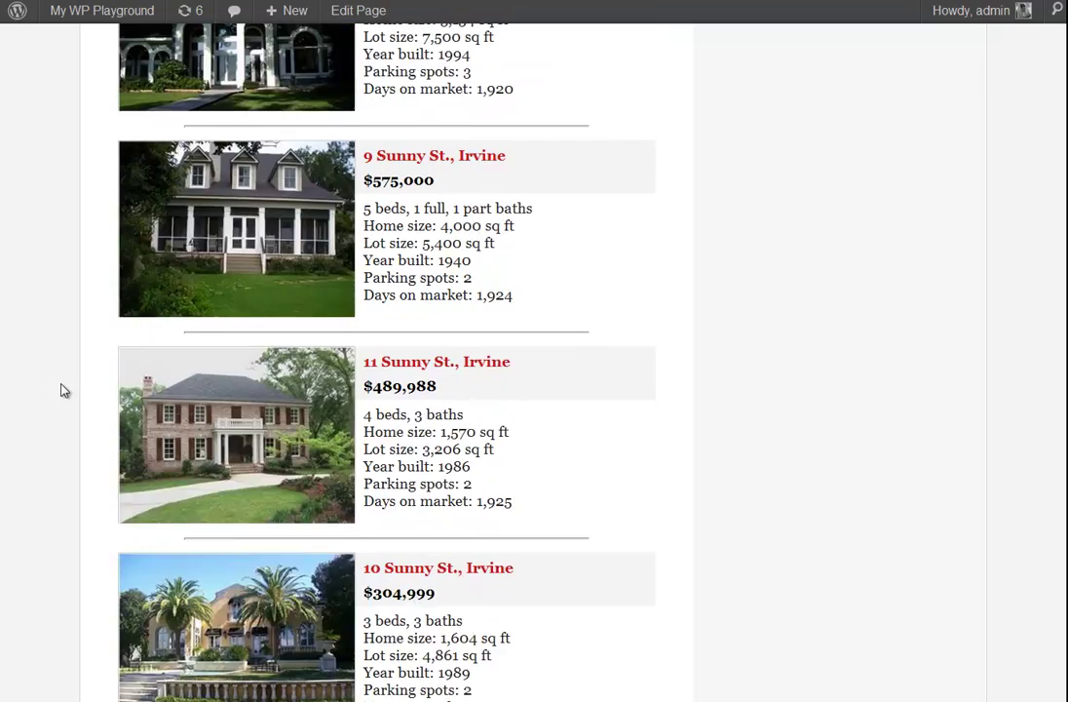
pyautogui.scroll(-15, 63, 388)
pyautogui.scroll(8, 63, 386)
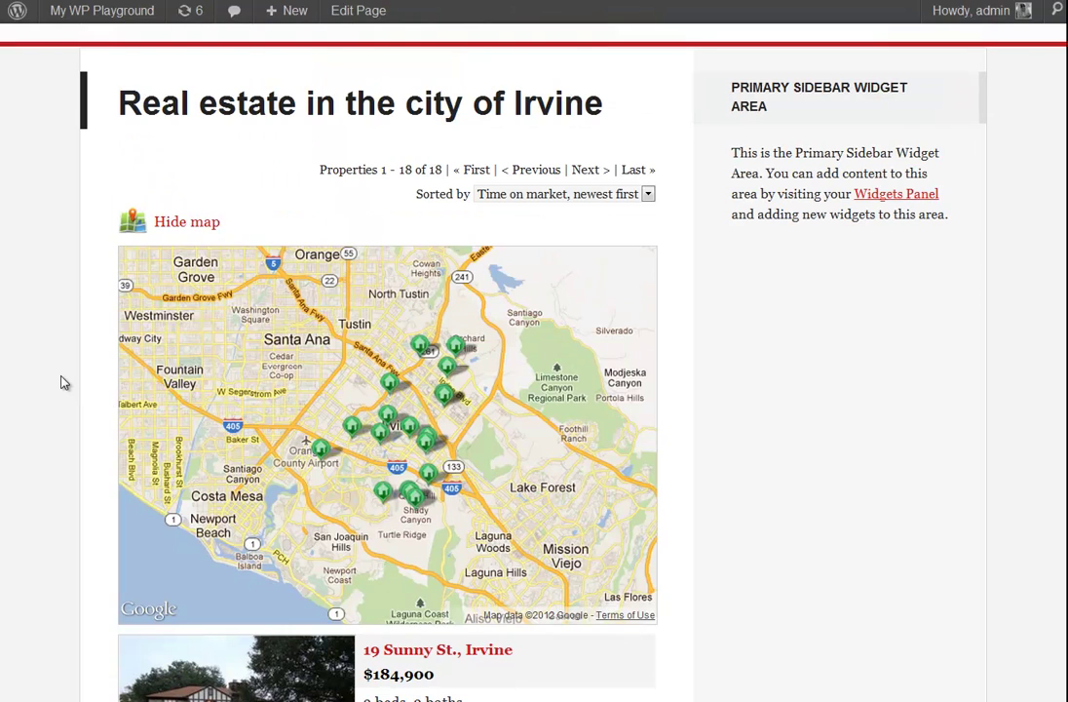
pyautogui.moveTo(107, 88); pyautogui.dragTo(342, 89)
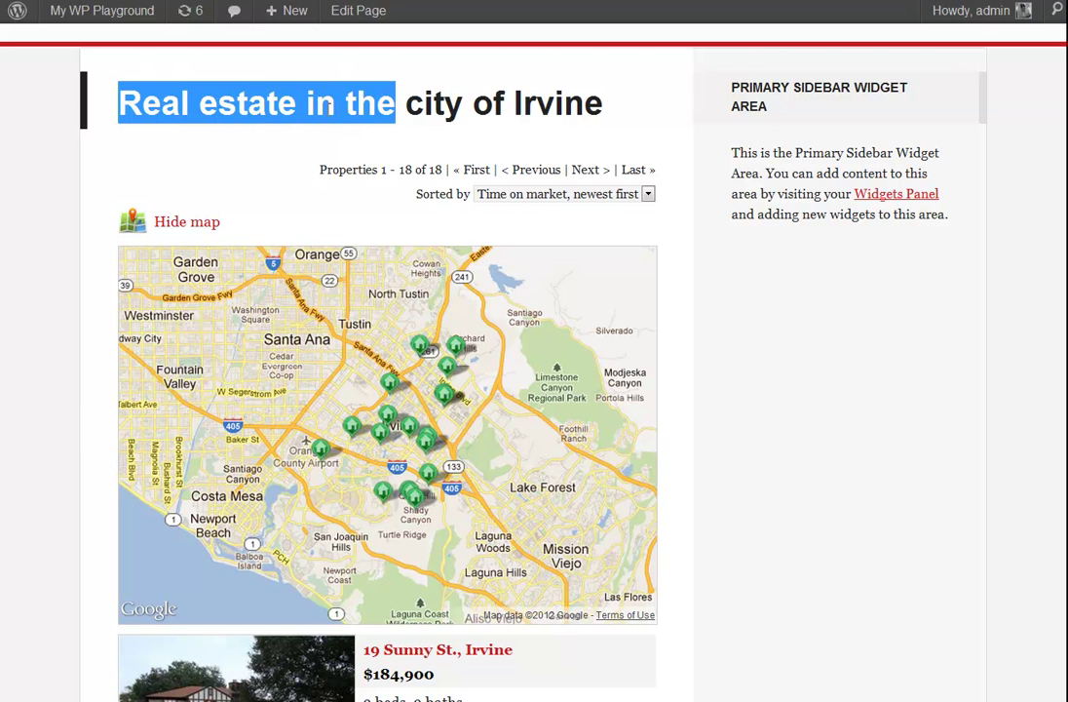
pyautogui.click(415, 107)
pyautogui.moveTo(444, 103); pyautogui.dragTo(566, 103)
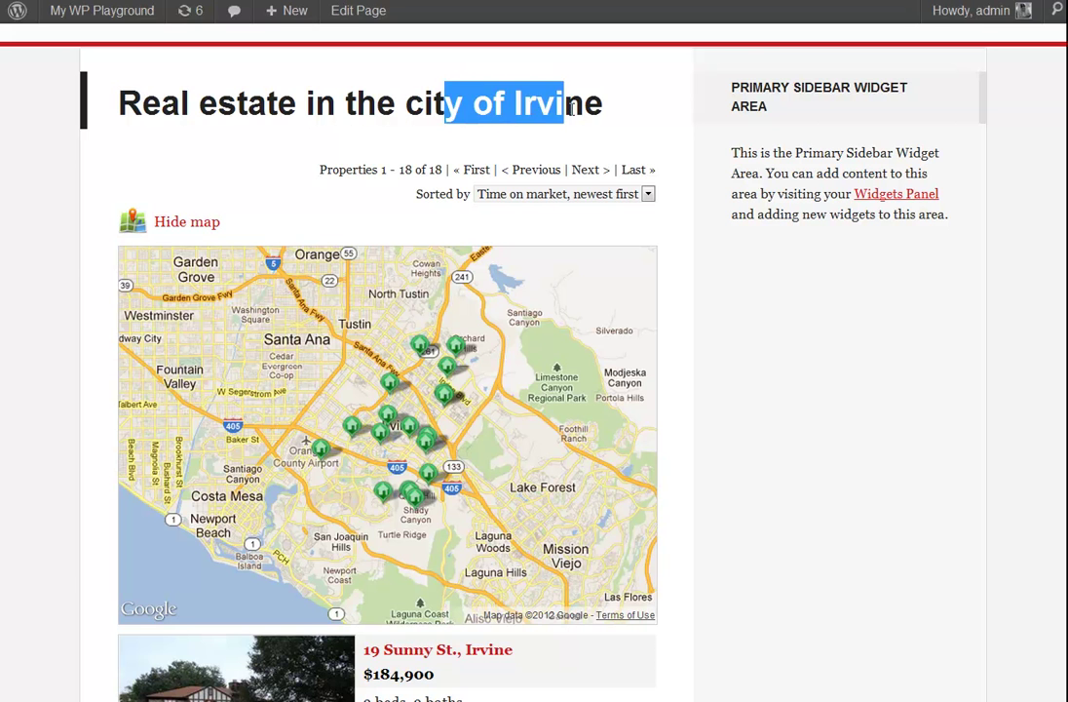
pyautogui.click(567, 106)
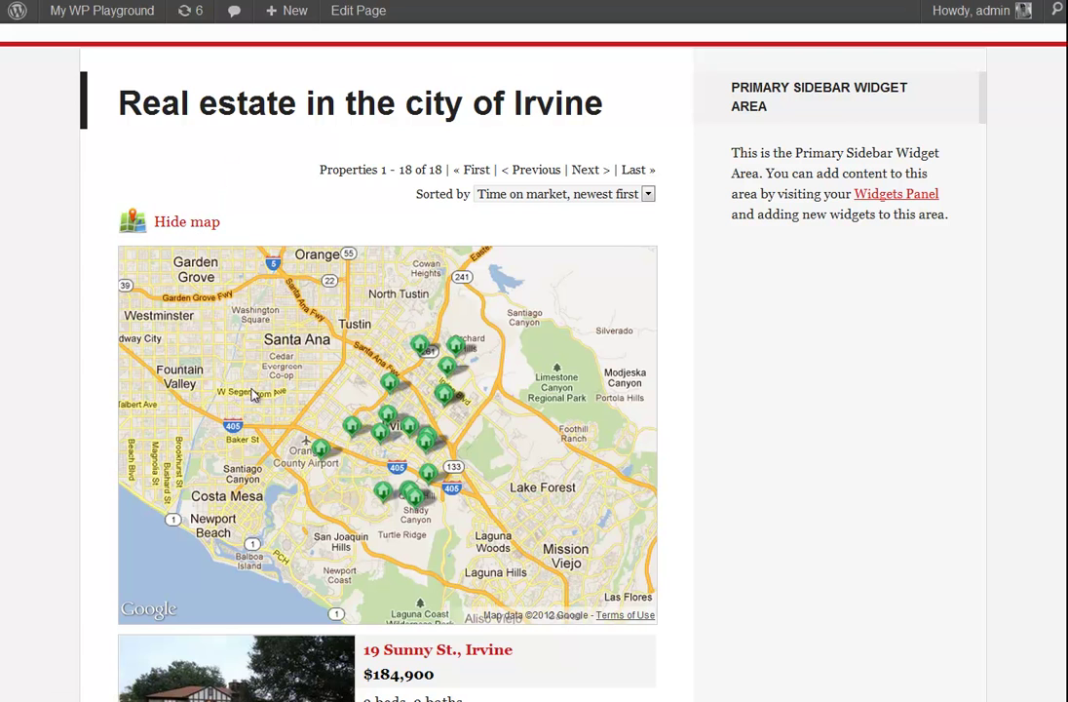
pyautogui.moveTo(318, 447)
pyautogui.moveTo(352, 425)
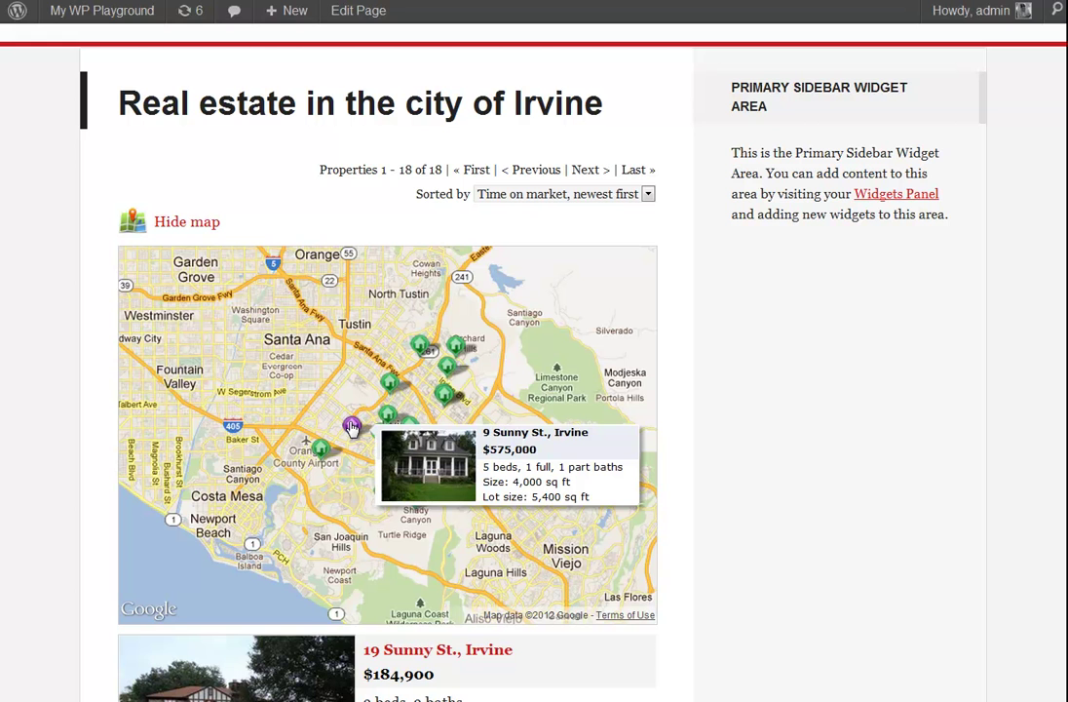
# Hide the map on the Irvine results page and review the listings and the primary sidebar's placeholder heading
pyautogui.click(184, 225)
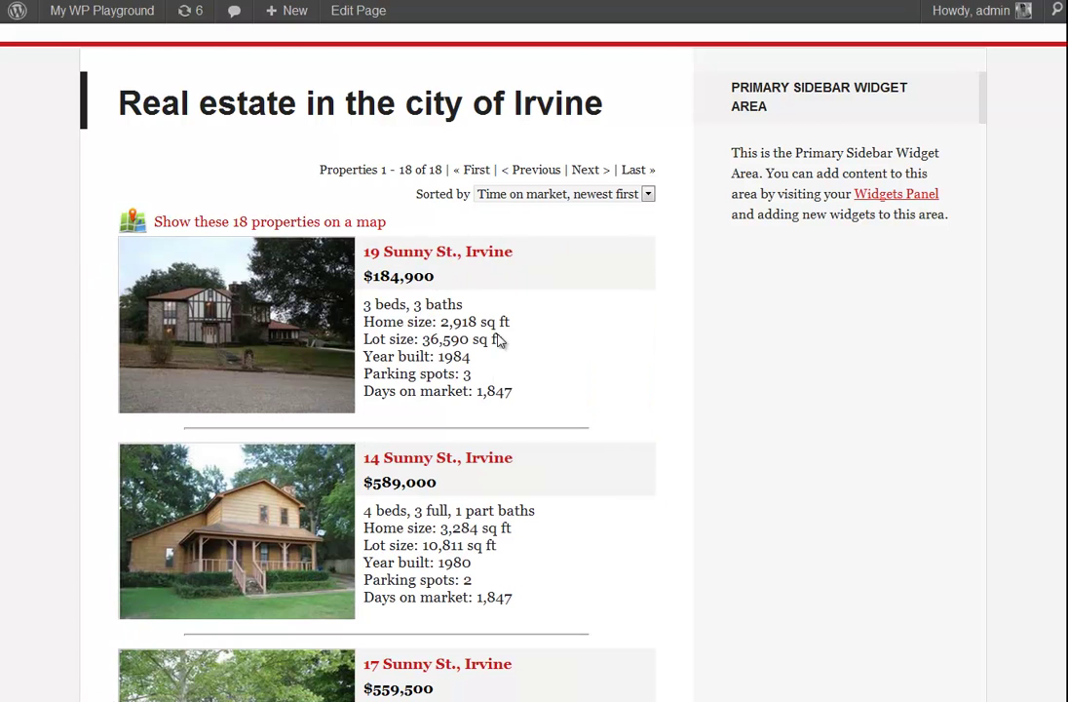
pyautogui.scroll(-3, 551, 501)
pyautogui.scroll(-5, 551, 501)
pyautogui.scroll(10, 551, 498)
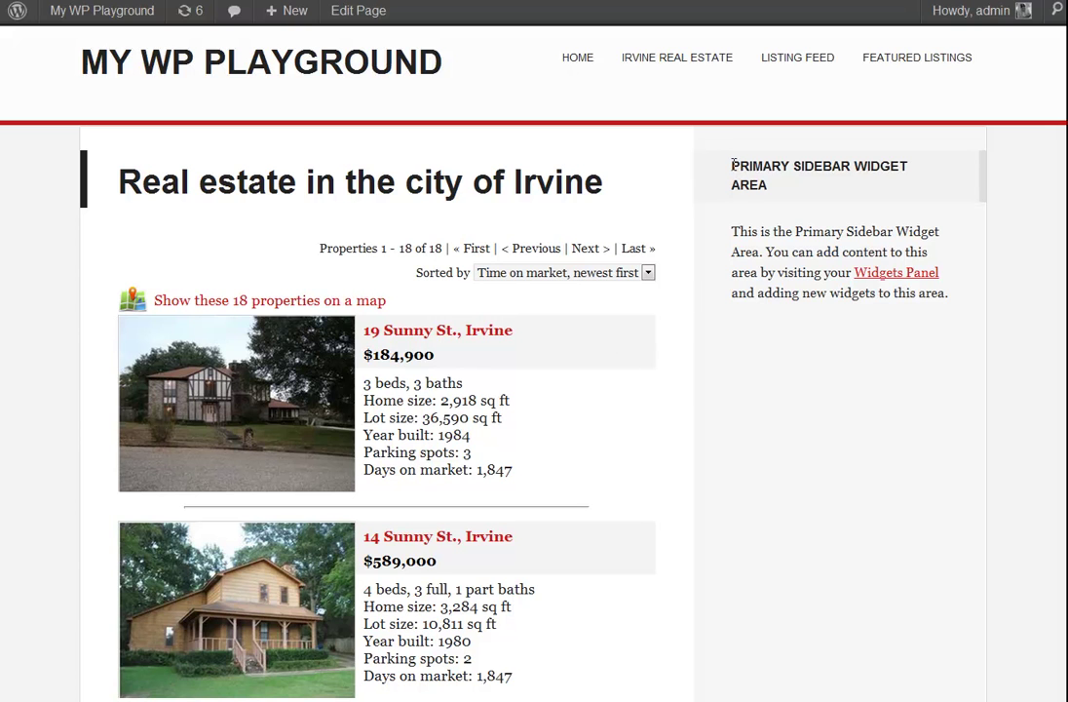
pyautogui.moveTo(733, 165); pyautogui.dragTo(787, 193)
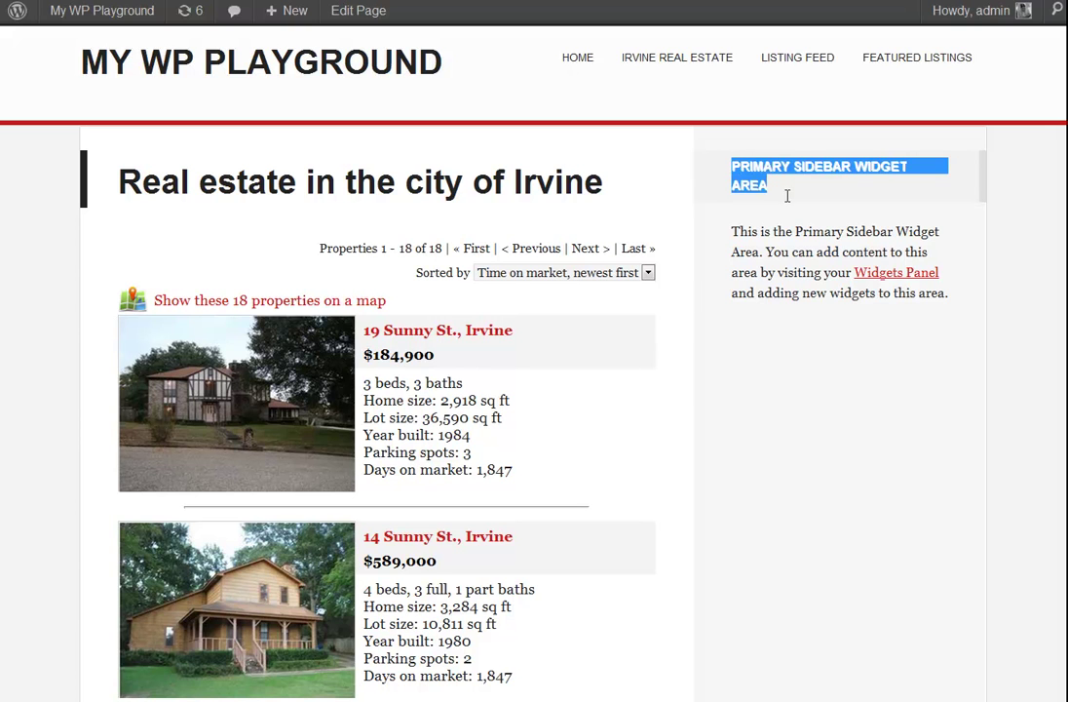
pyautogui.click(804, 187)
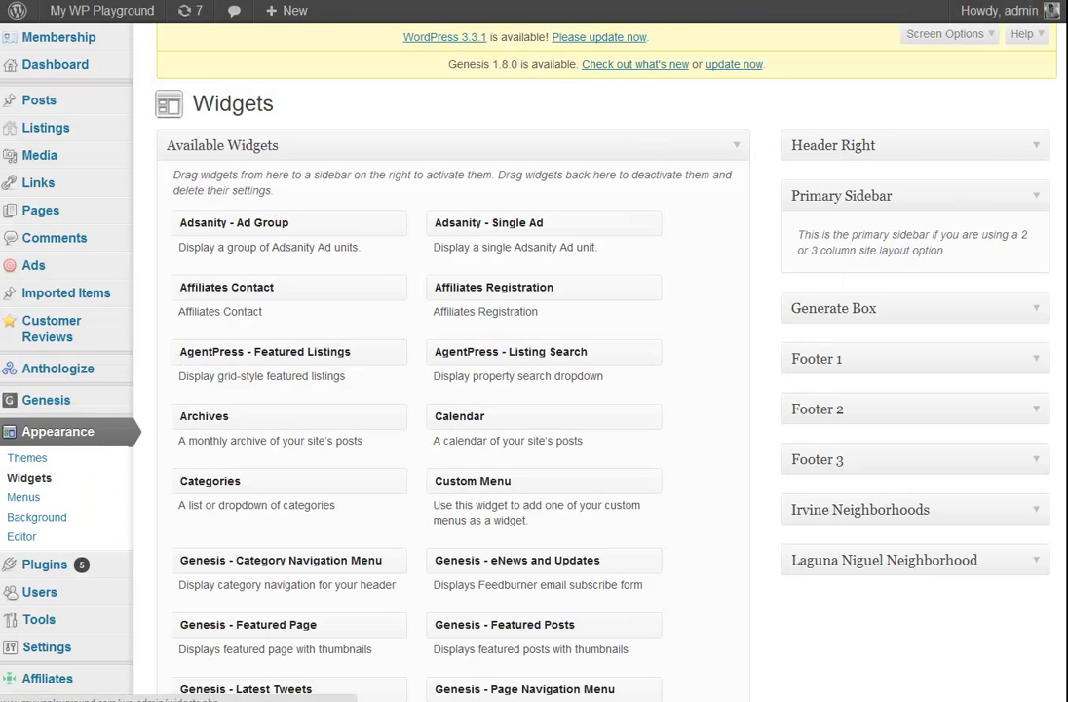
# Add the IDX Search widget to the Primary Sidebar widget area
pyautogui.scroll(-1, 1040, 134)
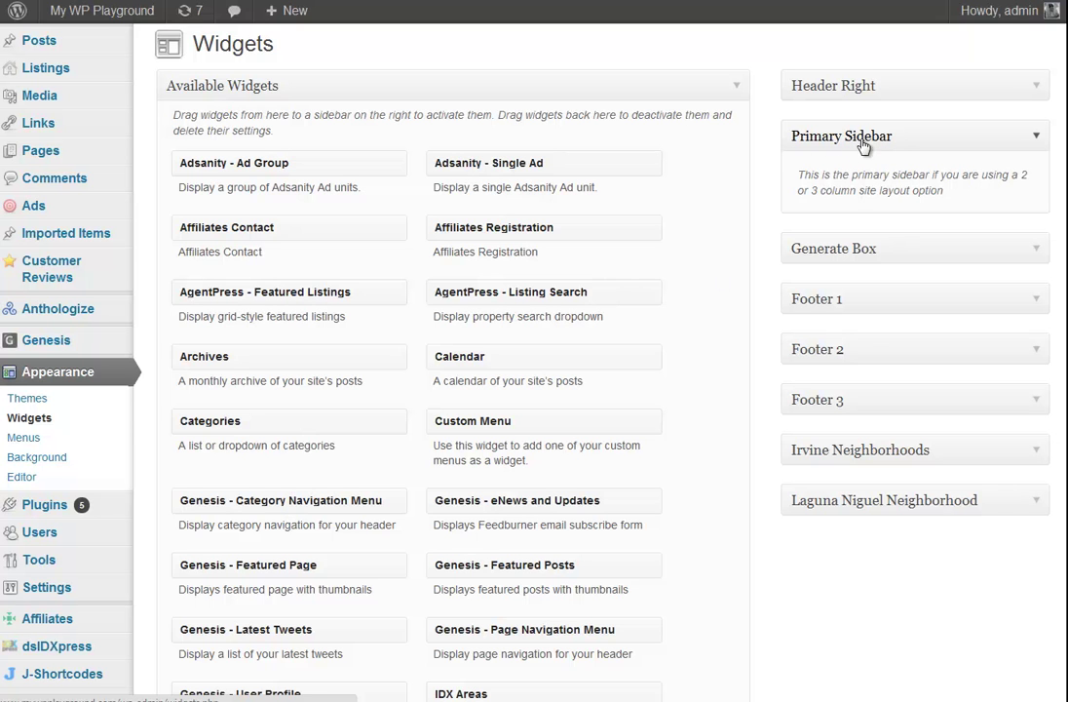
pyautogui.scroll(-1, 708, 323)
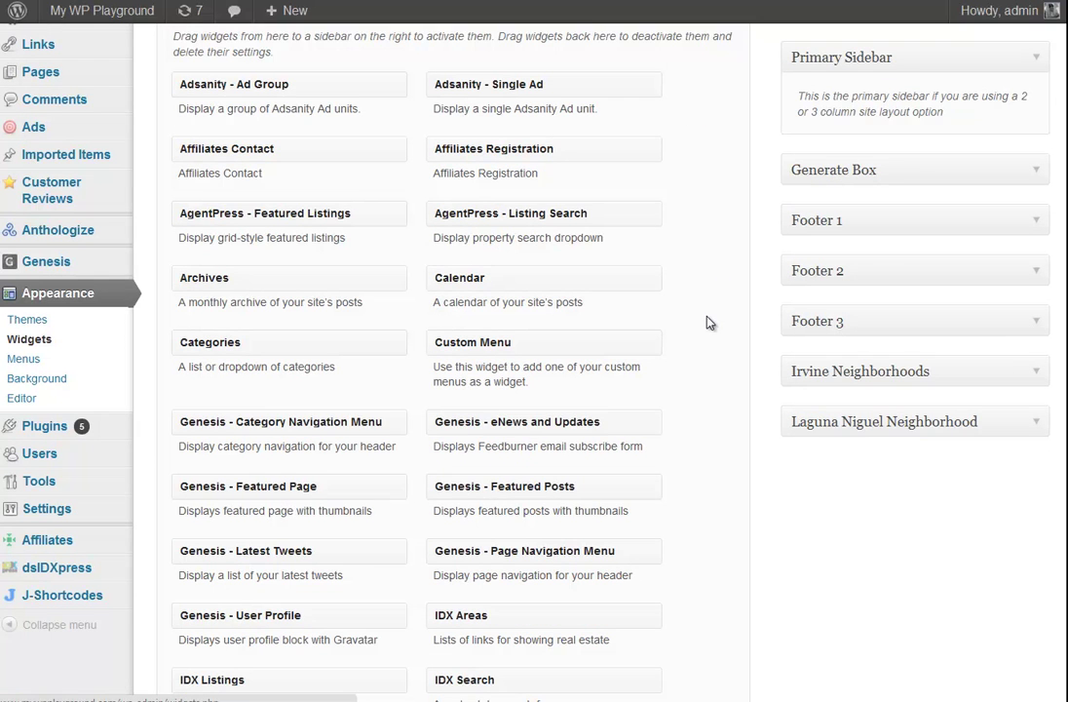
pyautogui.scroll(-1, 709, 323)
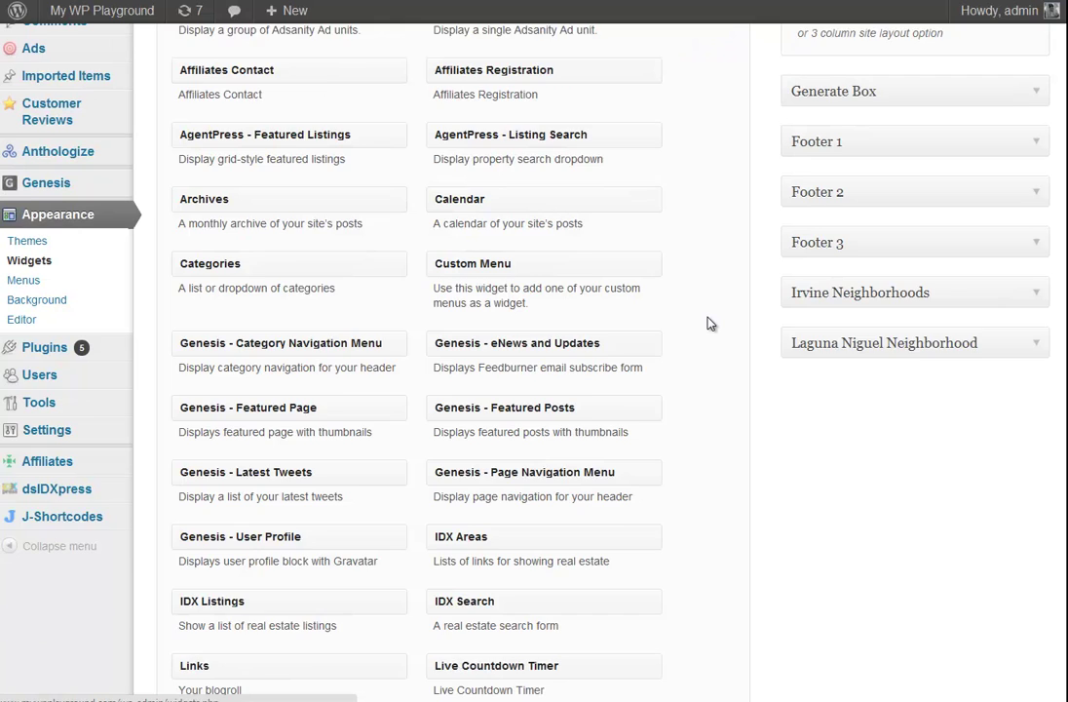
pyautogui.scroll(-1, 710, 323)
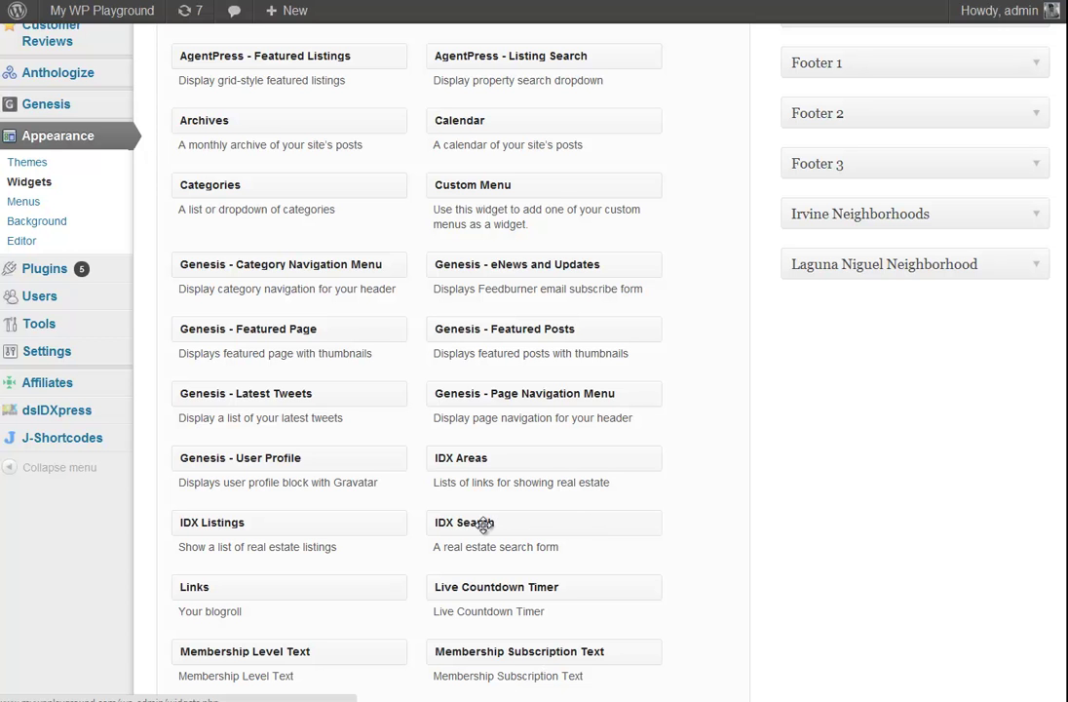
pyautogui.moveTo(484, 525); pyautogui.dragTo(857, 285)
pyautogui.scroll(3, 634, 469)
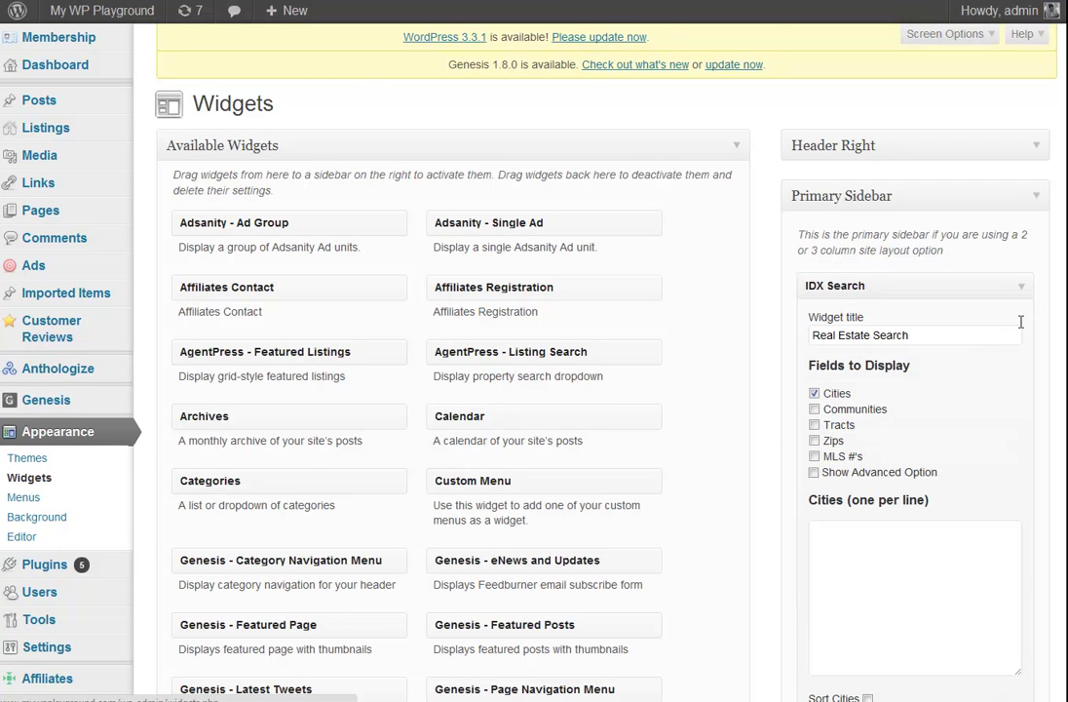
# Set the IDX Search widget's title to "Search Irvine Homes"
pyautogui.scroll(-2, 978, 380)
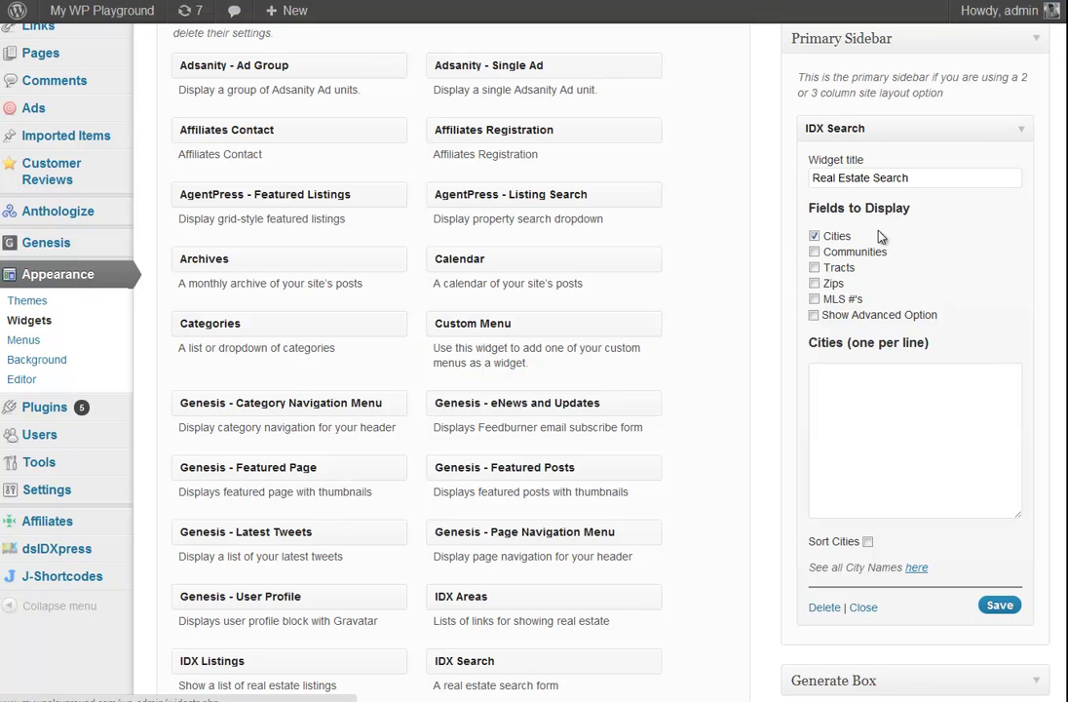
pyautogui.doubleClick(943, 179)
pyautogui.tripleClick(944, 178)
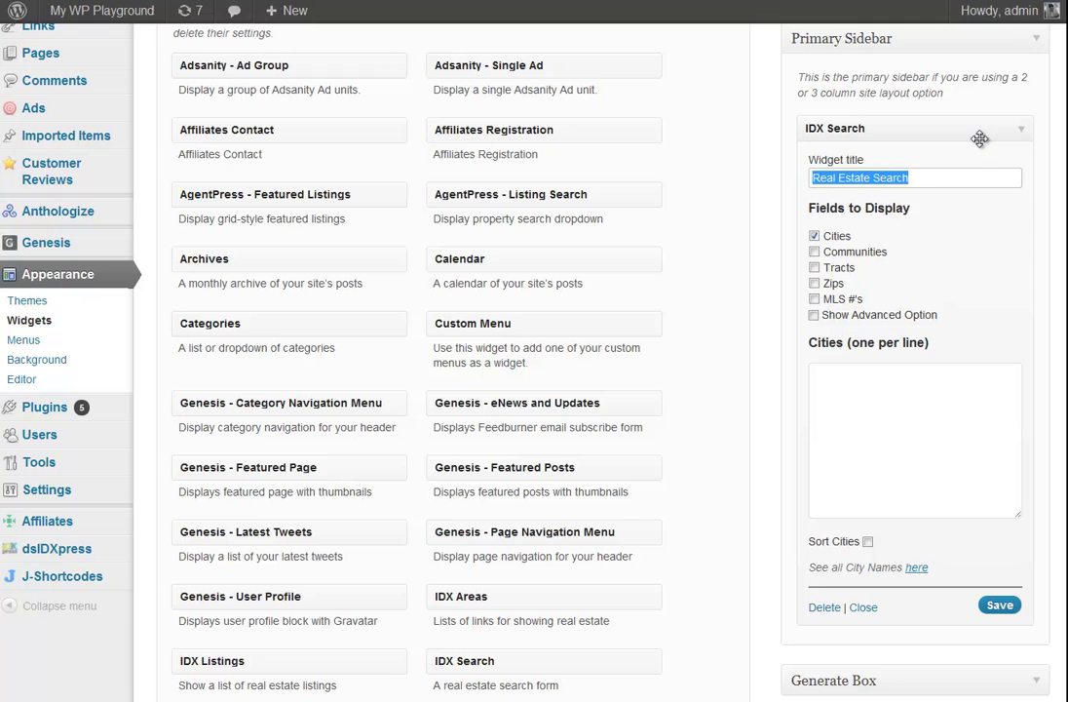
pyautogui.write('Search Irvone')
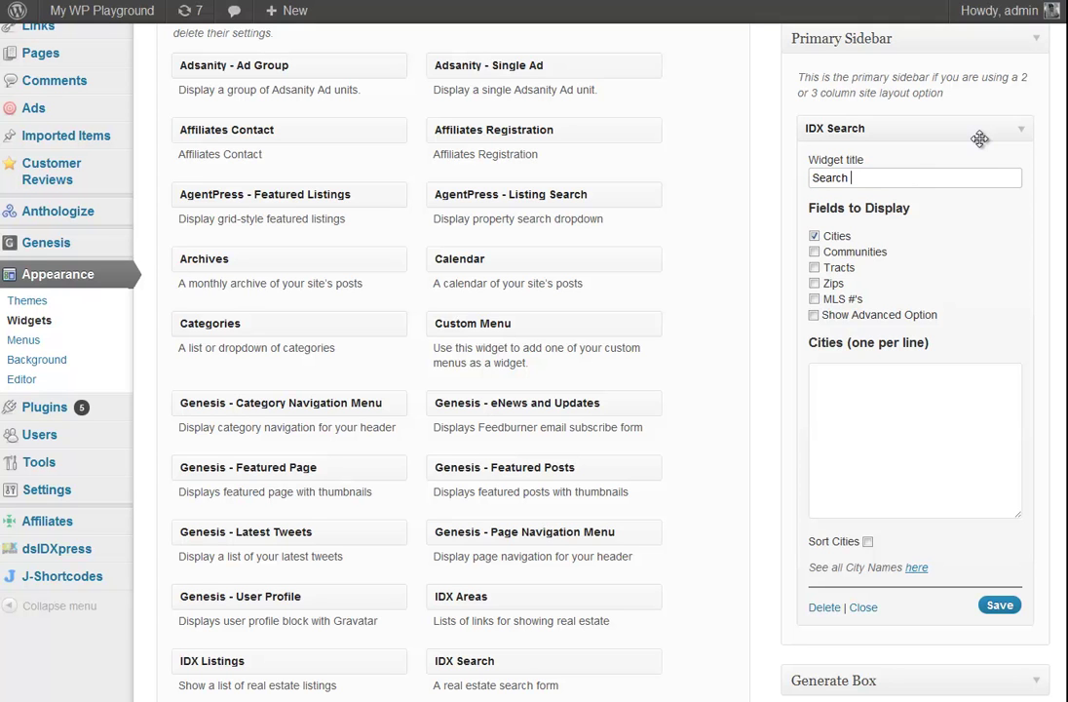
pyautogui.write(' H')
pyautogui.press('BackSpace')
pyautogui.press('BackSpace')
pyautogui.press('BackSpace')
pyautogui.press('BackSpace')
pyautogui.press('BackSpace')
pyautogui.write('ine Homes')
pyautogui.scroll(-1, 758, 377)
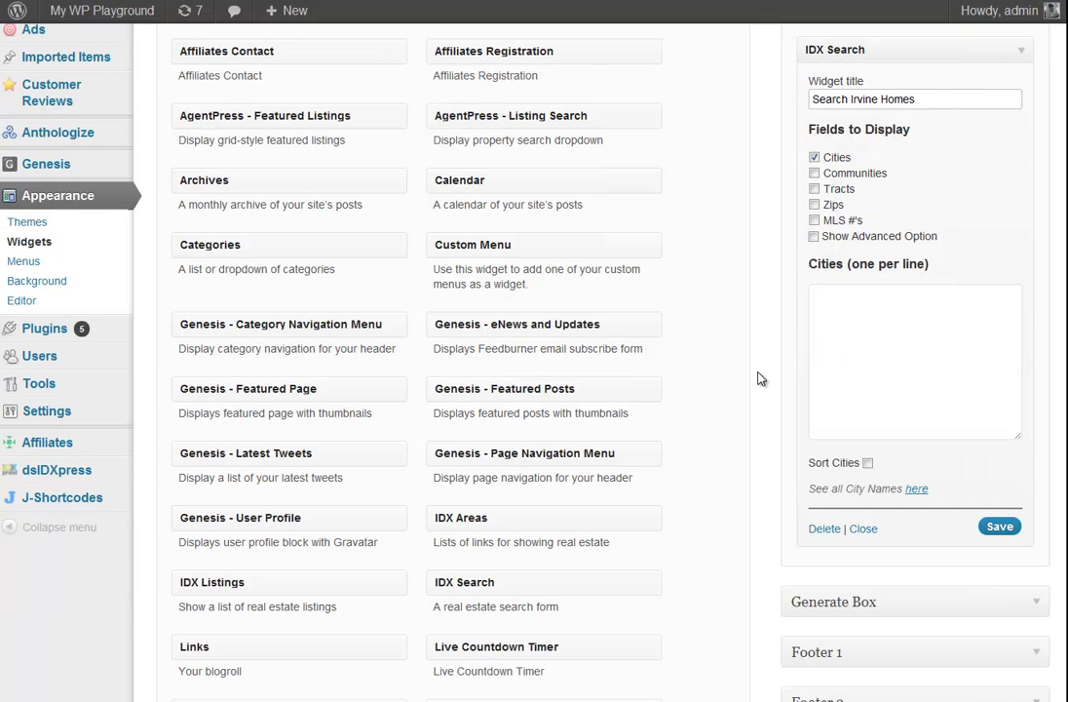
# Enable the Communities field alongside Cities in the IDX Search widget and save the widget
pyautogui.click(815, 172)
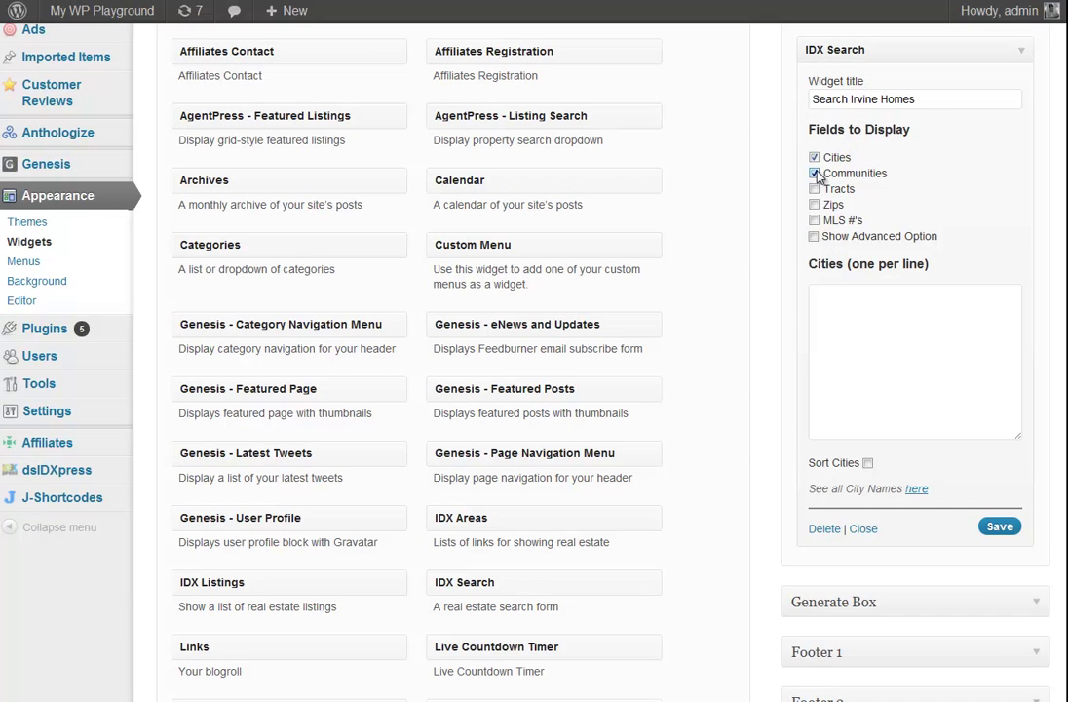
pyautogui.click(996, 526)
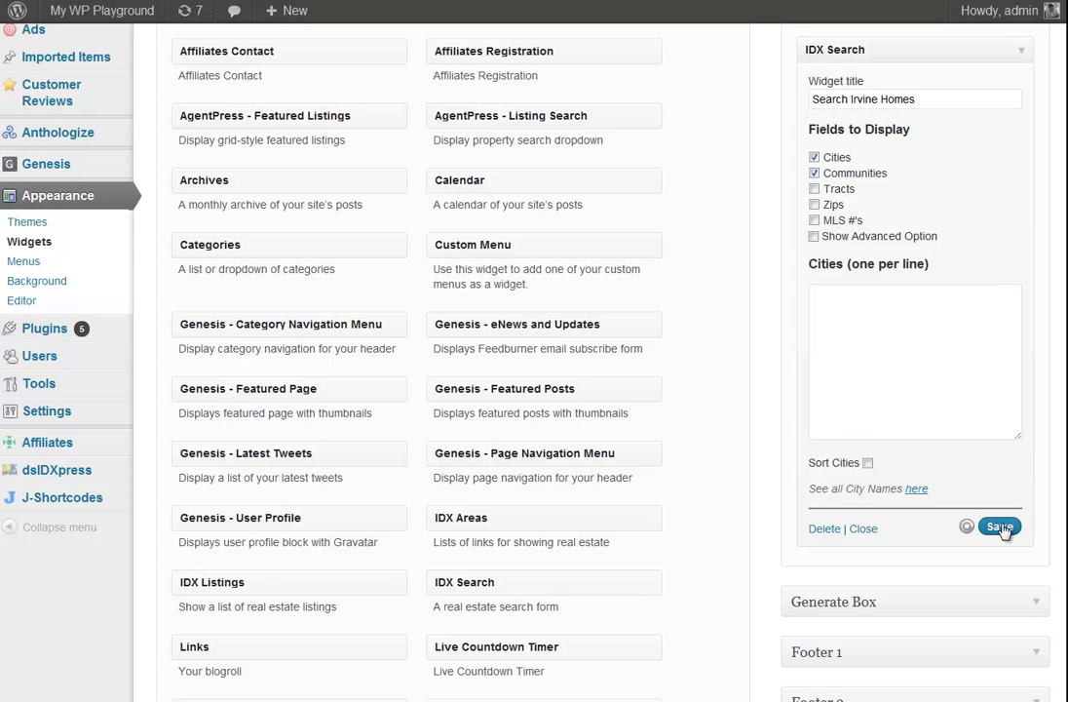
pyautogui.scroll(-1, 974, 371)
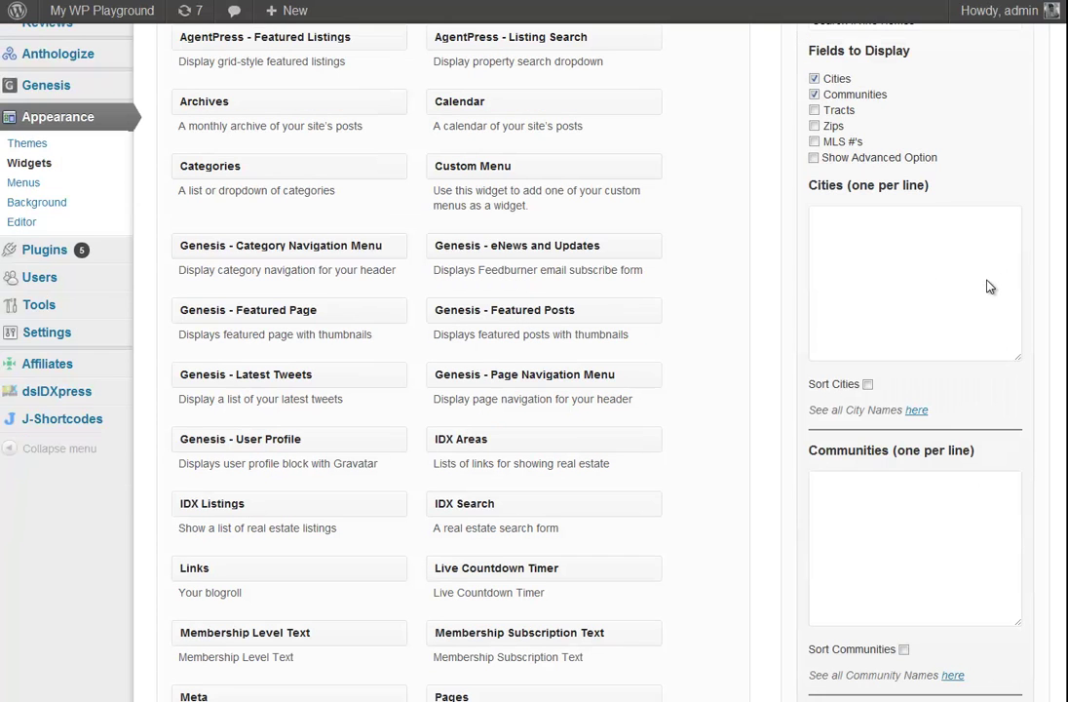
# Open the list of all possible city names for the IDX Search widget's Cities field
pyautogui.click(920, 530)
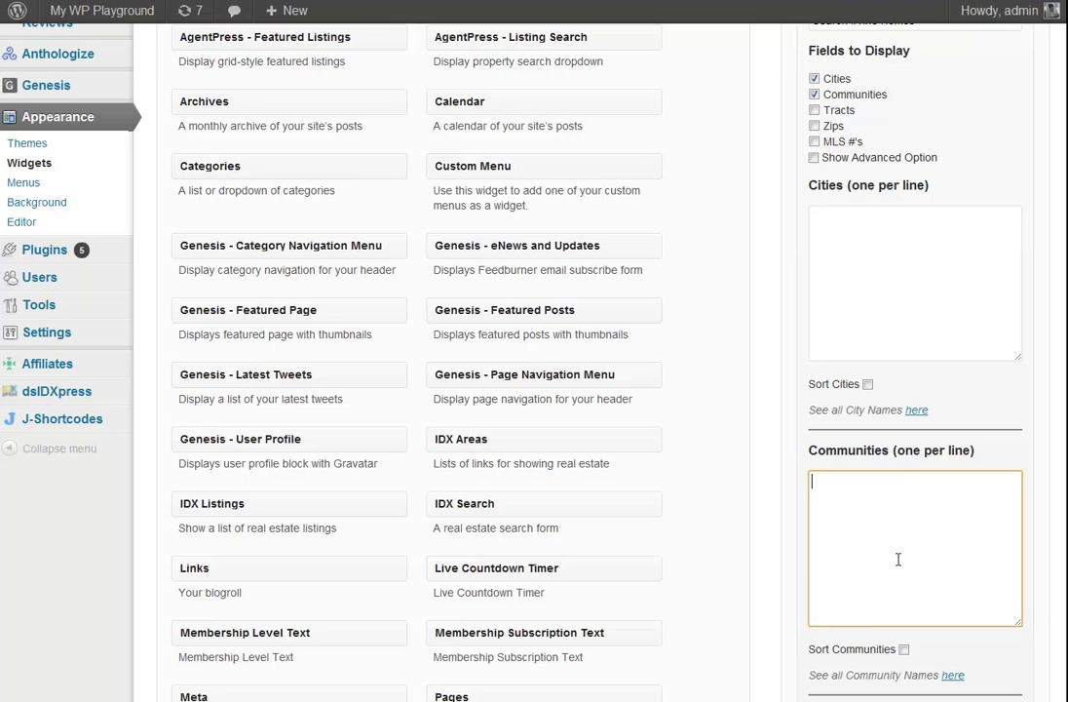
pyautogui.click(945, 234)
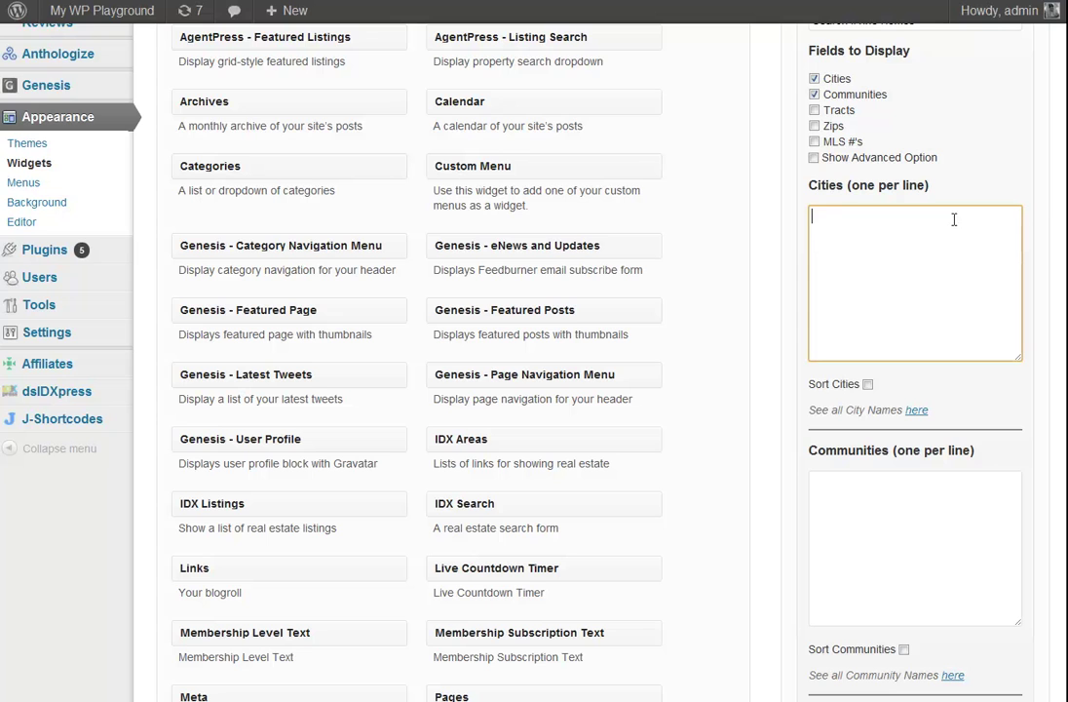
pyautogui.moveTo(811, 411); pyautogui.dragTo(878, 413)
pyautogui.click(877, 412)
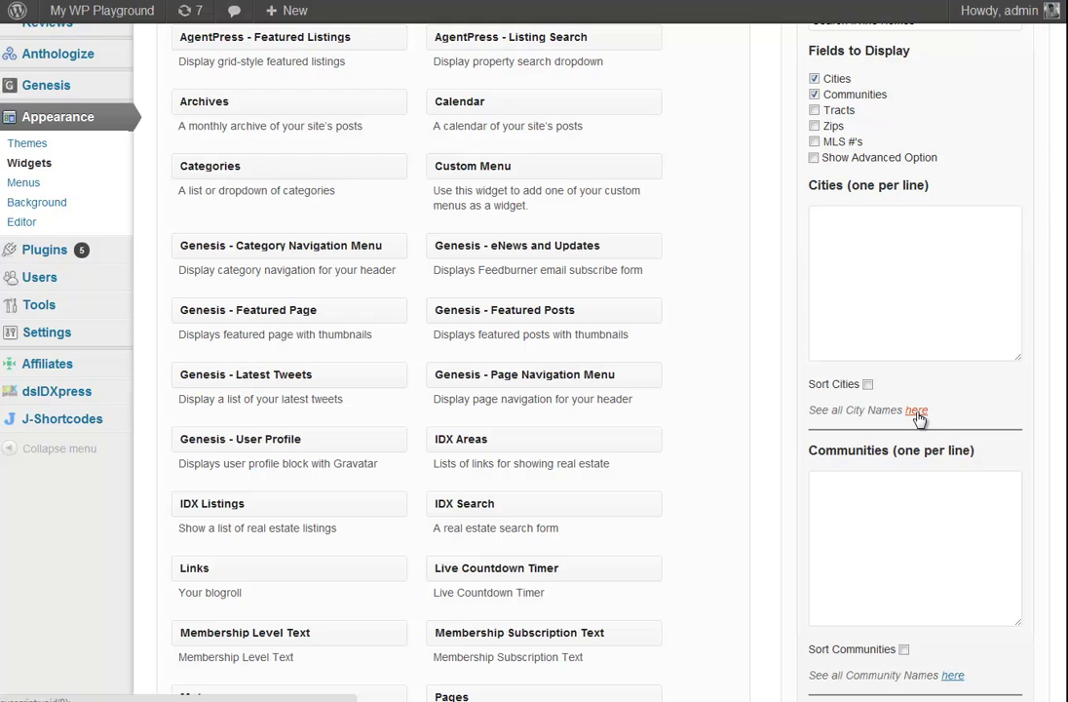
pyautogui.click(917, 412)
pyautogui.moveTo(171, 43); pyautogui.dragTo(191, 45)
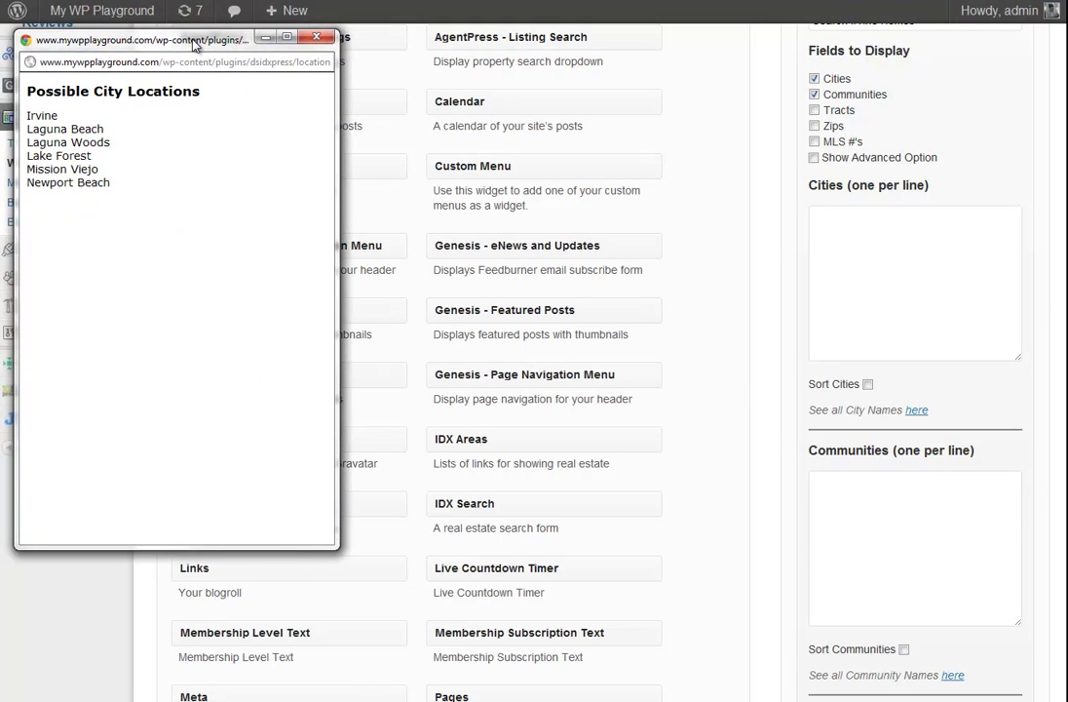
# Copy all the possible city names, from Irvine through Newport Beach
pyautogui.moveTo(26, 115); pyautogui.dragTo(131, 192)
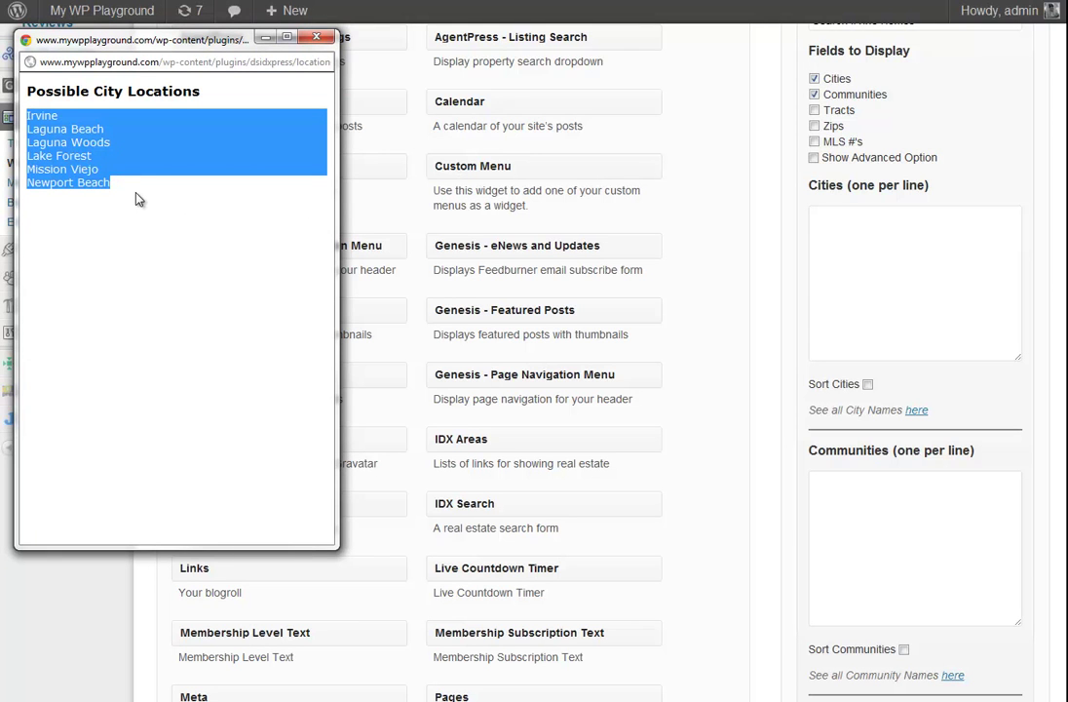
pyautogui.rightClick(91, 132)
pyautogui.click(112, 144)
pyautogui.click(166, 212)
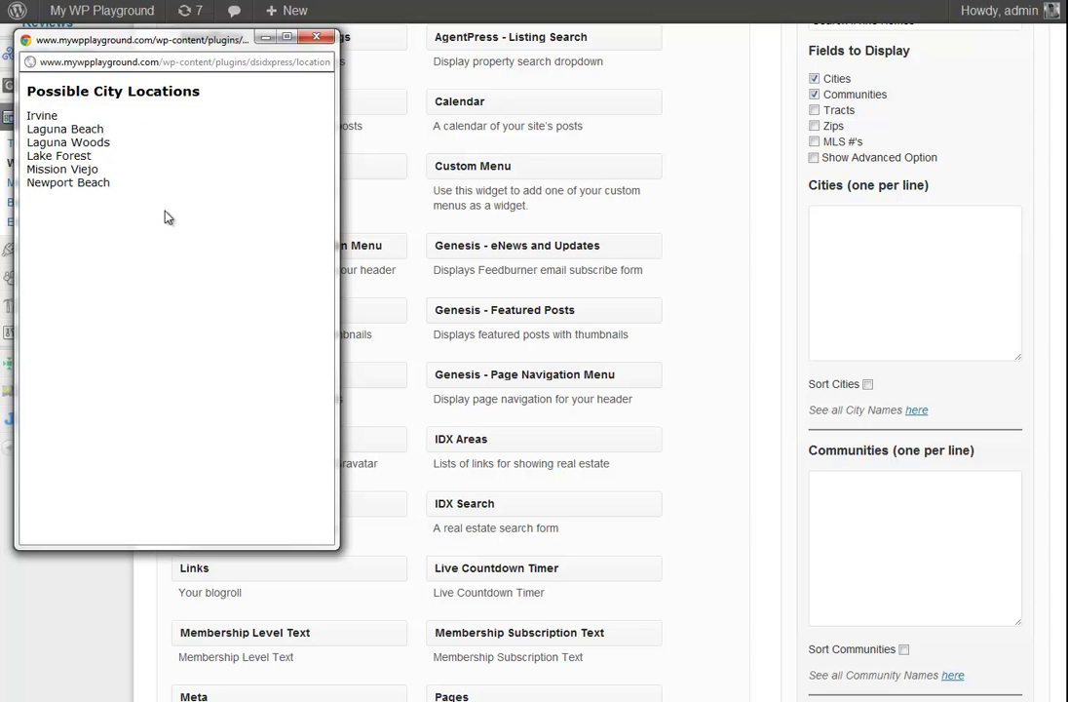
pyautogui.moveTo(28, 115); pyautogui.dragTo(163, 224)
pyautogui.click(163, 224)
# Close the city names window and paste the copied cities, Irvine through Newport Beach, into the widget's Cities box
pyautogui.click(316, 41)
pyautogui.click(938, 308)
pyautogui.rightClick(864, 263)
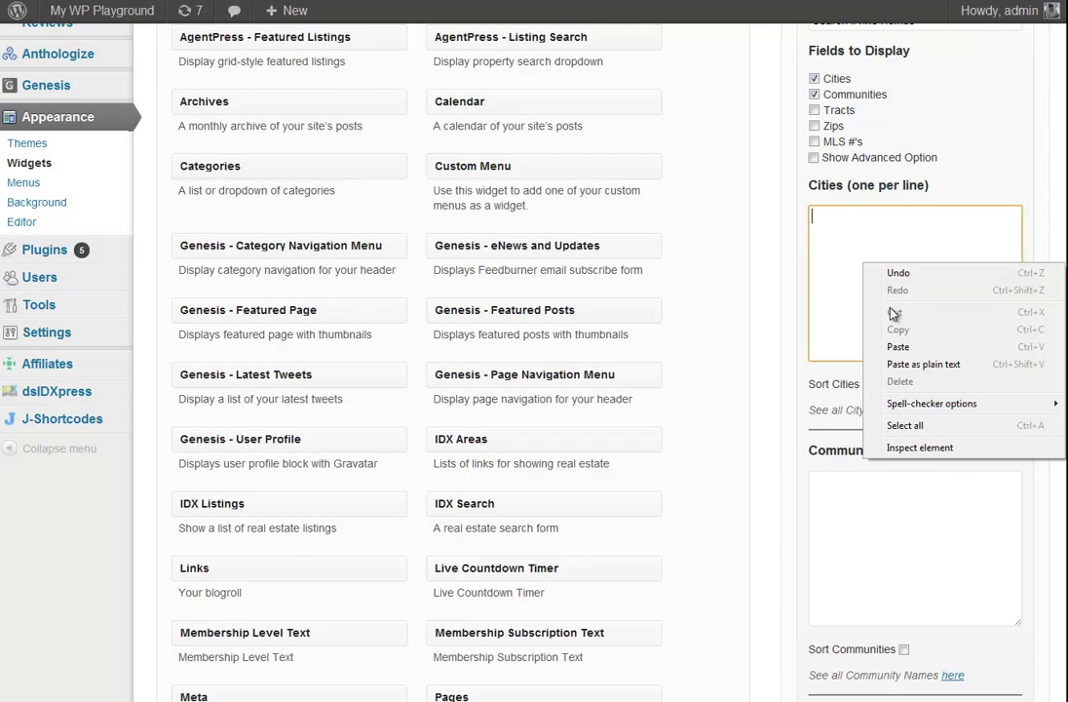
pyautogui.click(898, 346)
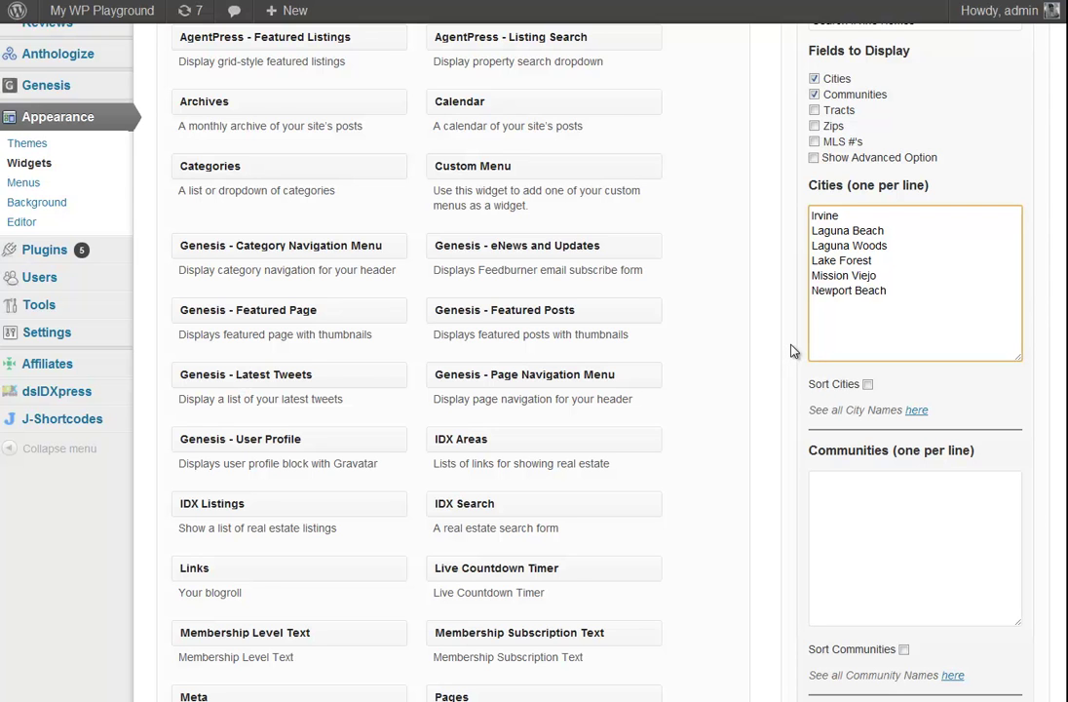
# Open the list of all possible community names for the IDX Search widget's Communities field
pyautogui.scroll(-2, 794, 351)
pyautogui.scroll(-2, 799, 351)
pyautogui.click(888, 368)
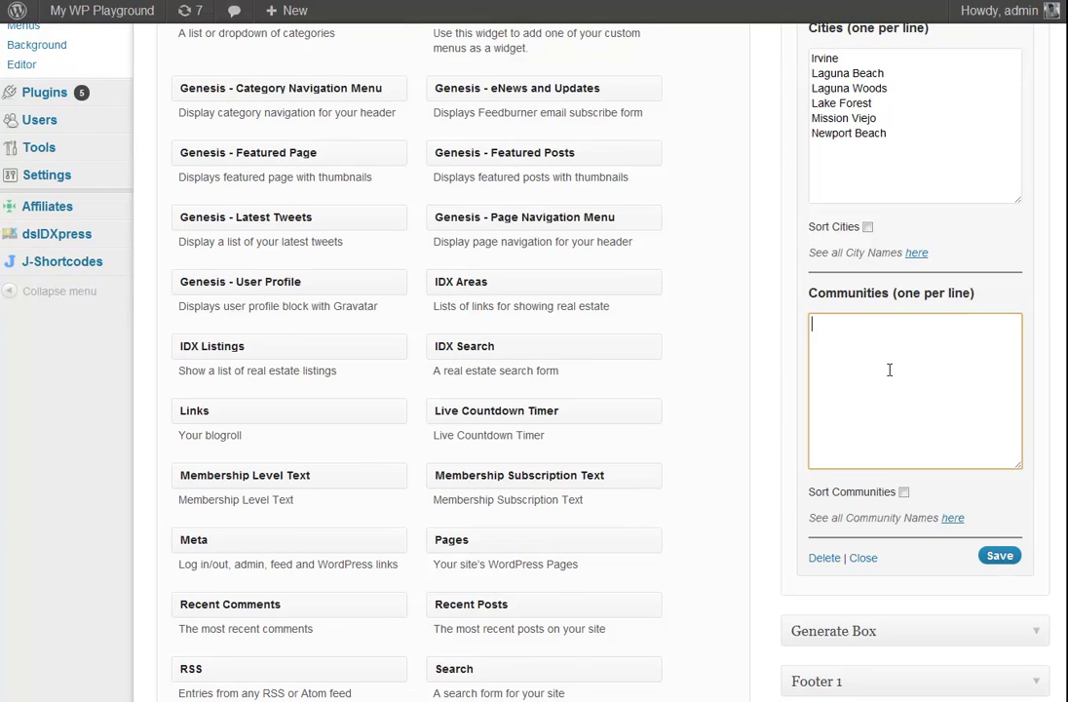
pyautogui.click(953, 521)
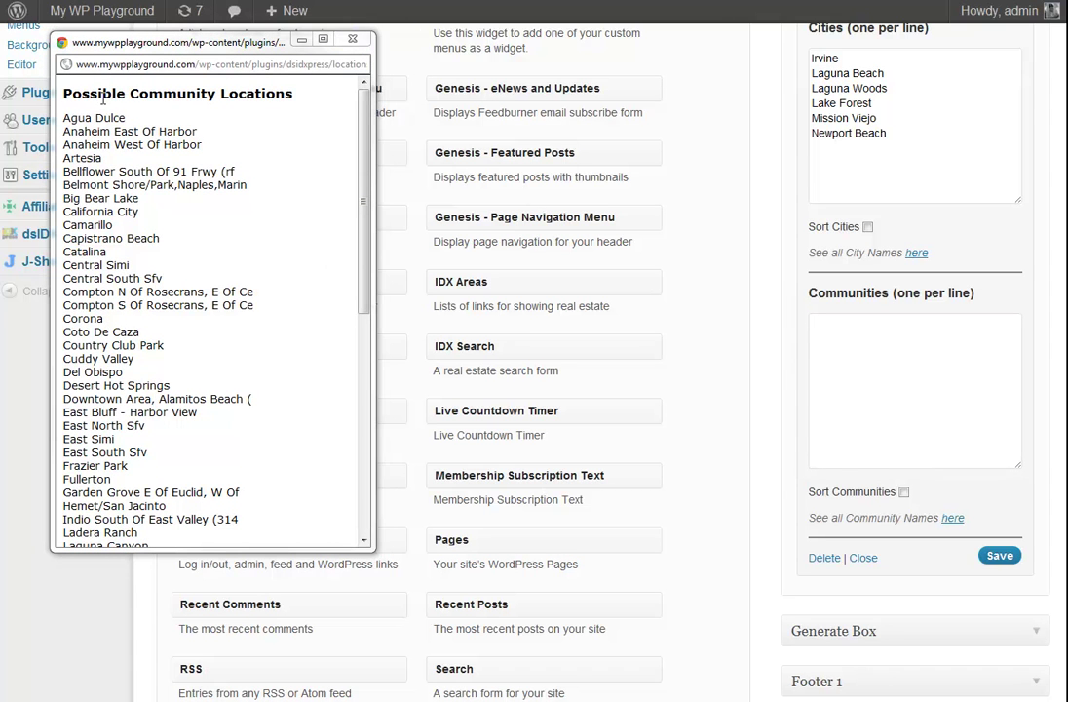
# Copy all the possible community names, from Agua Dulce through Westside
pyautogui.moveTo(65, 121); pyautogui.dragTo(236, 584)
pyautogui.rightClick(239, 380)
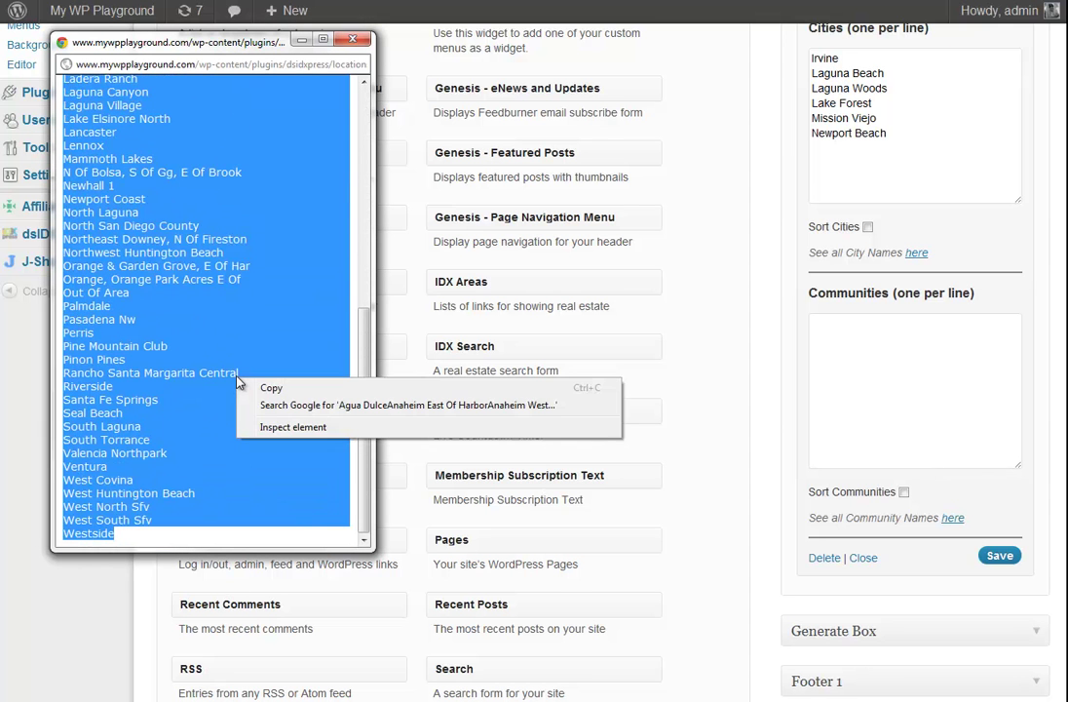
pyautogui.click(256, 389)
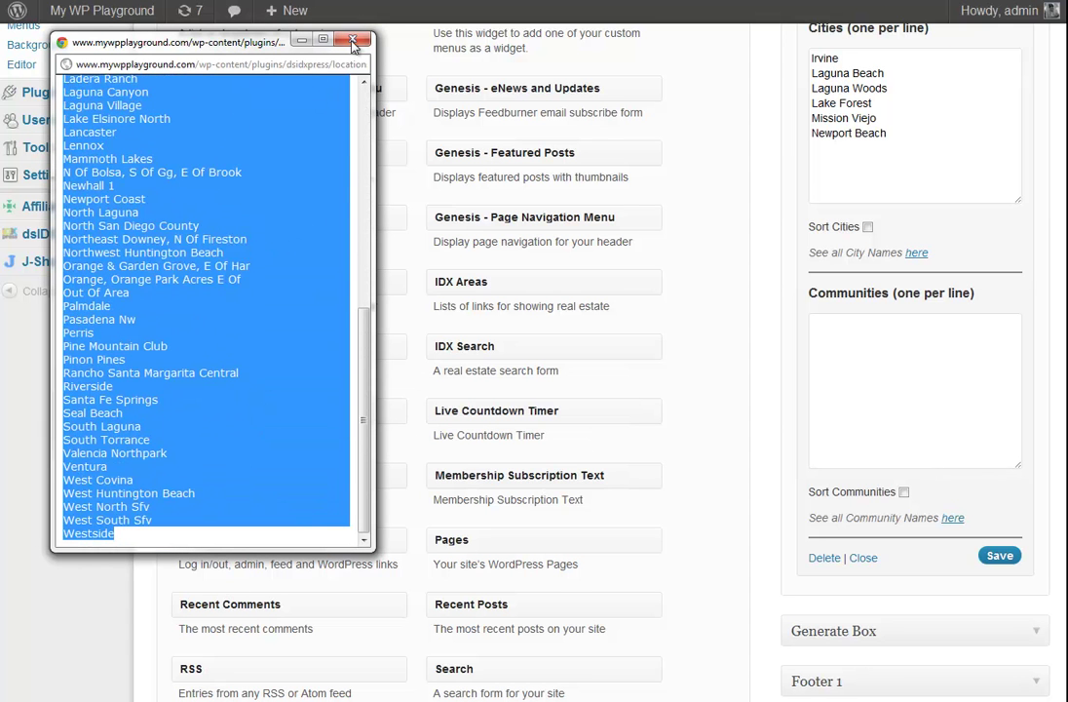
# Dismiss the community names window and paste the copied names, Agua Dulce through Westside, into the IDX Search widget's Communities box
pyautogui.click(302, 41)
pyautogui.click(870, 368)
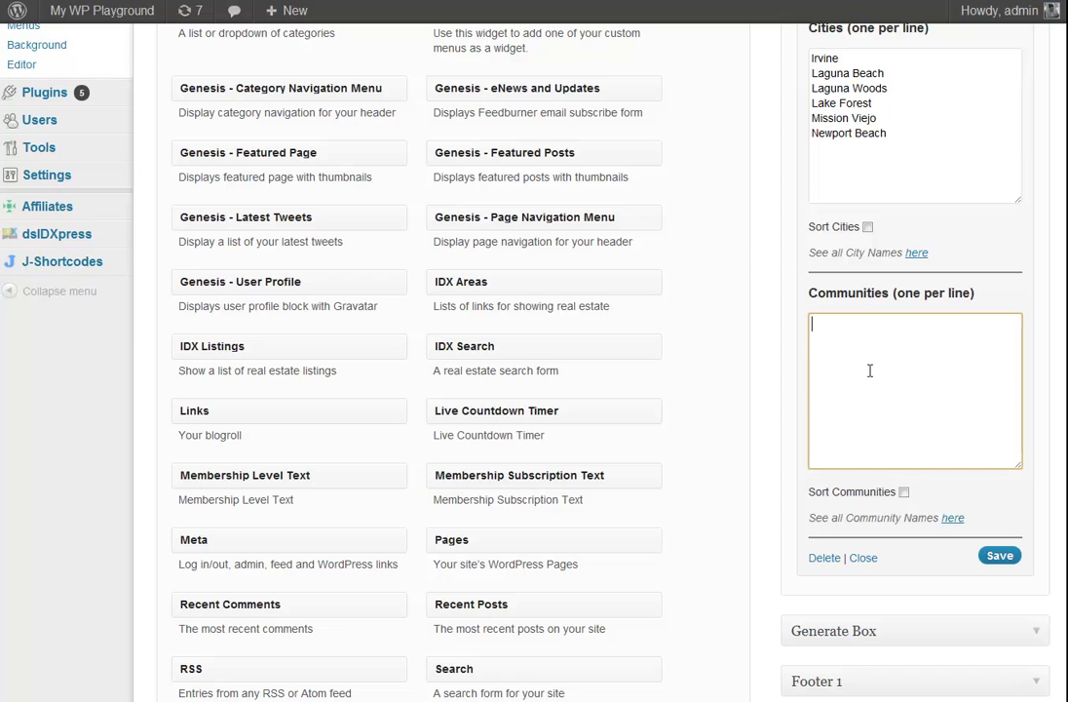
pyautogui.rightClick(869, 371)
pyautogui.click(900, 455)
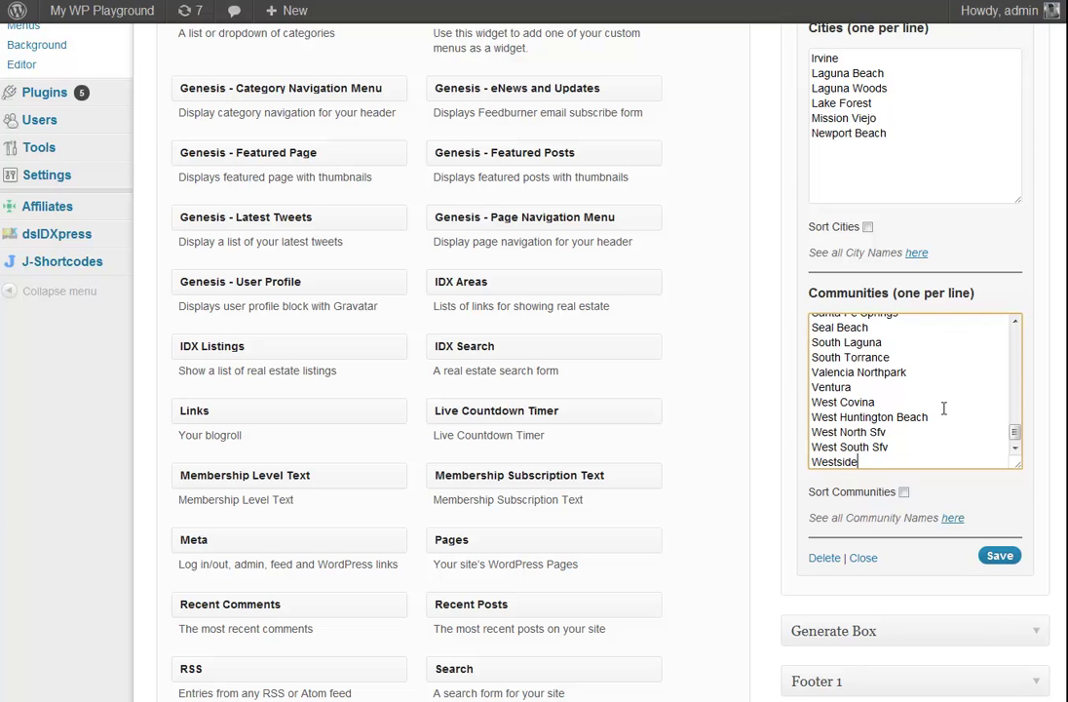
# Save the IDX Search widget and collapse its settings
pyautogui.click(999, 558)
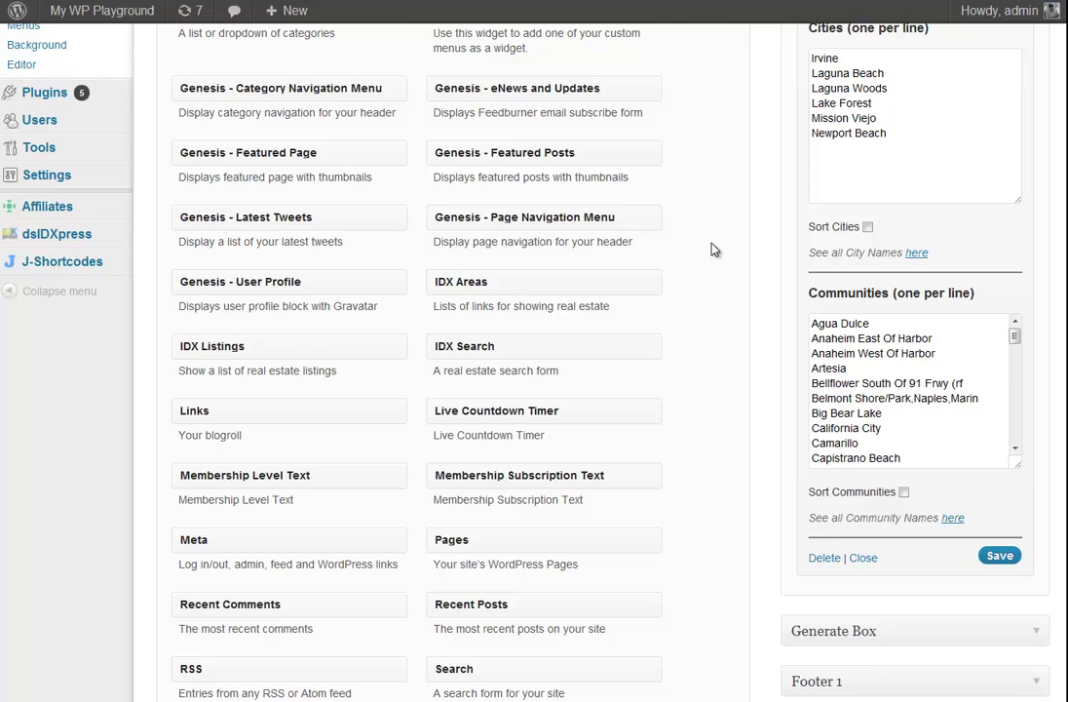
pyautogui.scroll(3, 777, 317)
pyautogui.scroll(1, 777, 319)
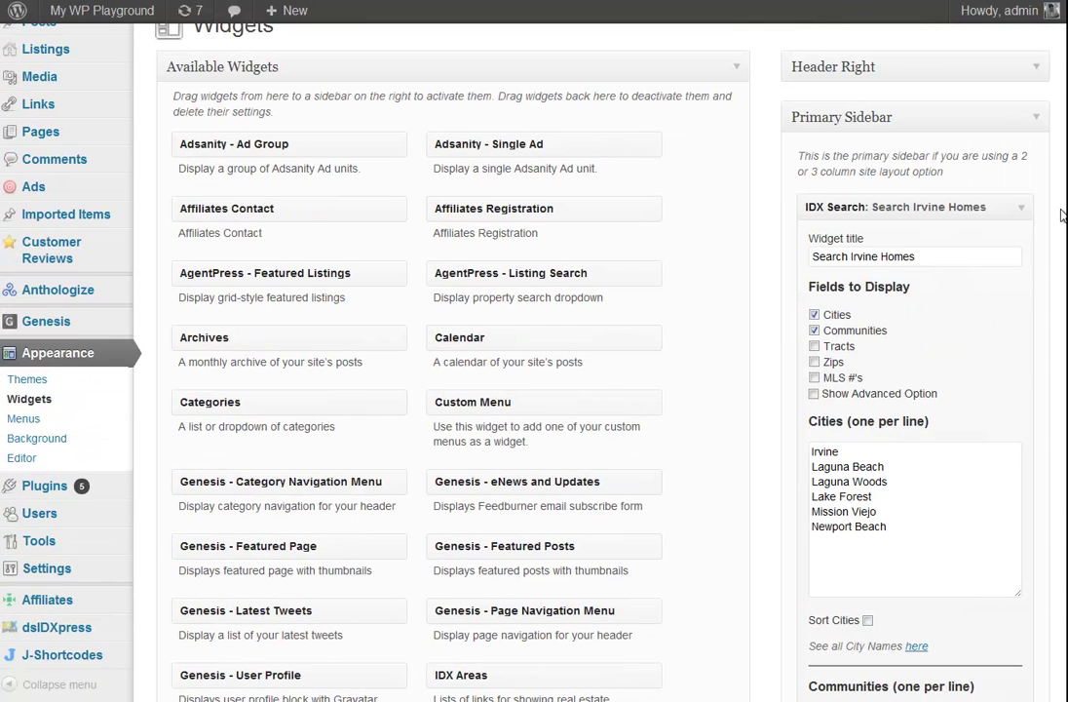
pyautogui.click(1022, 210)
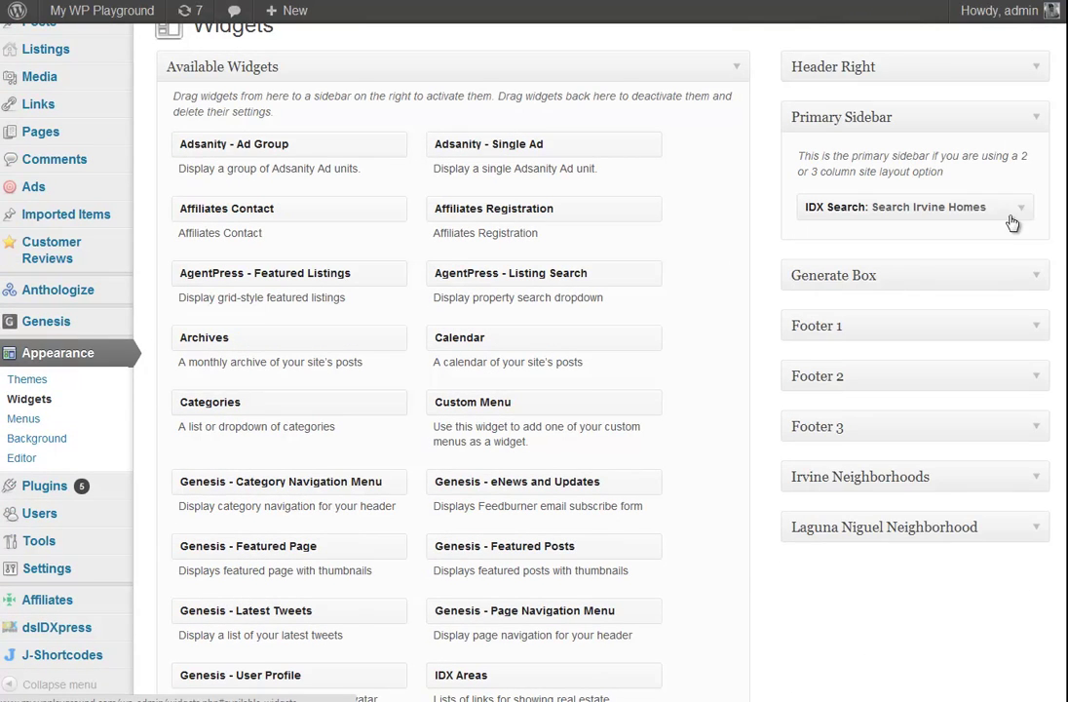
# Add an IDX Areas widget to the Primary Sidebar below the IDX Search widget
pyautogui.scroll(-2, 722, 427)
pyautogui.moveTo(521, 444); pyautogui.dragTo(870, 338)
pyautogui.scroll(2, 682, 409)
pyautogui.scroll(2, 682, 409)
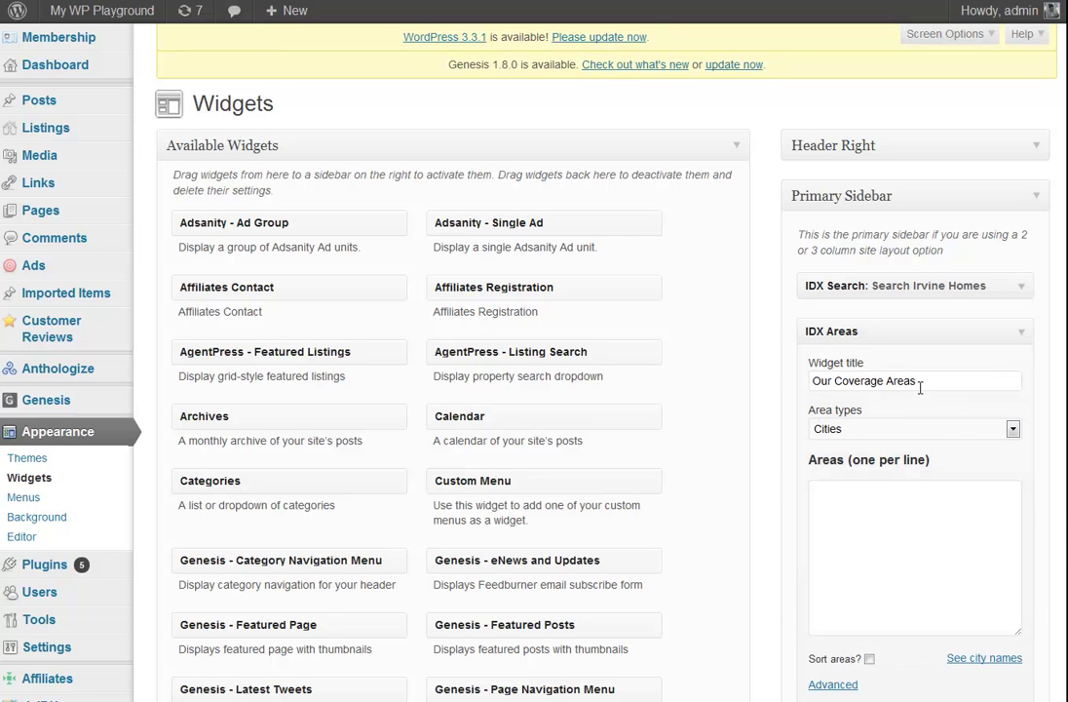
pyautogui.scroll(-3, 920, 388)
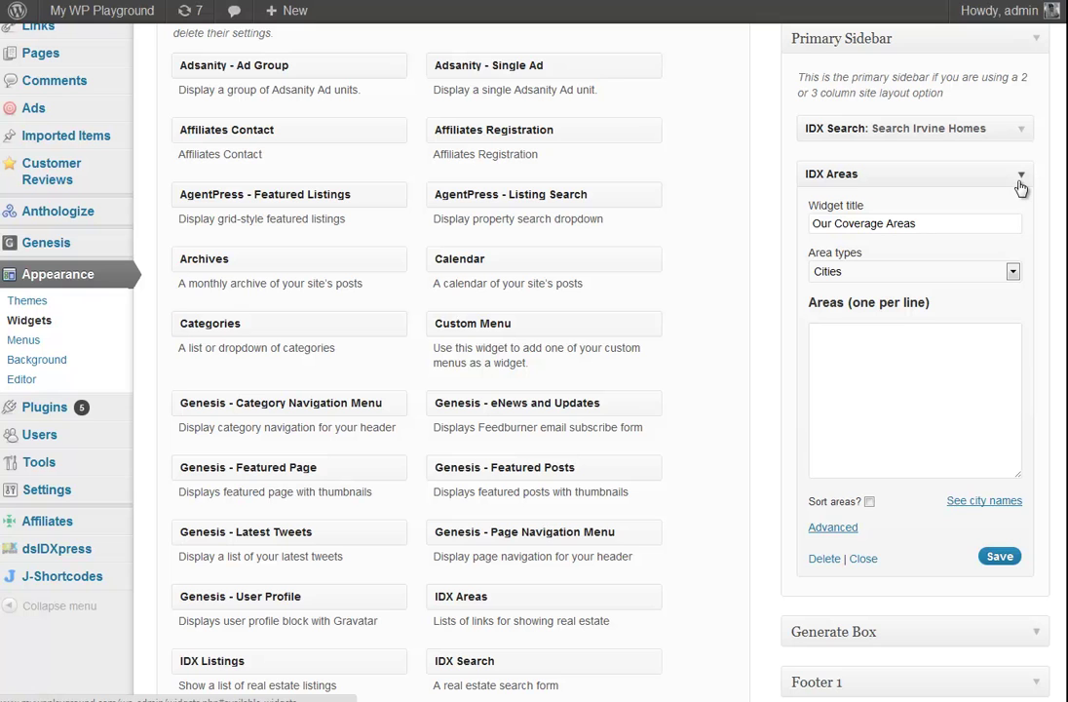
# Set the IDX Areas widget's title to "Our Coverage Areas:" and its area type to Cities
pyautogui.click(958, 226)
pyautogui.doubleClick(963, 238)
pyautogui.click(962, 225)
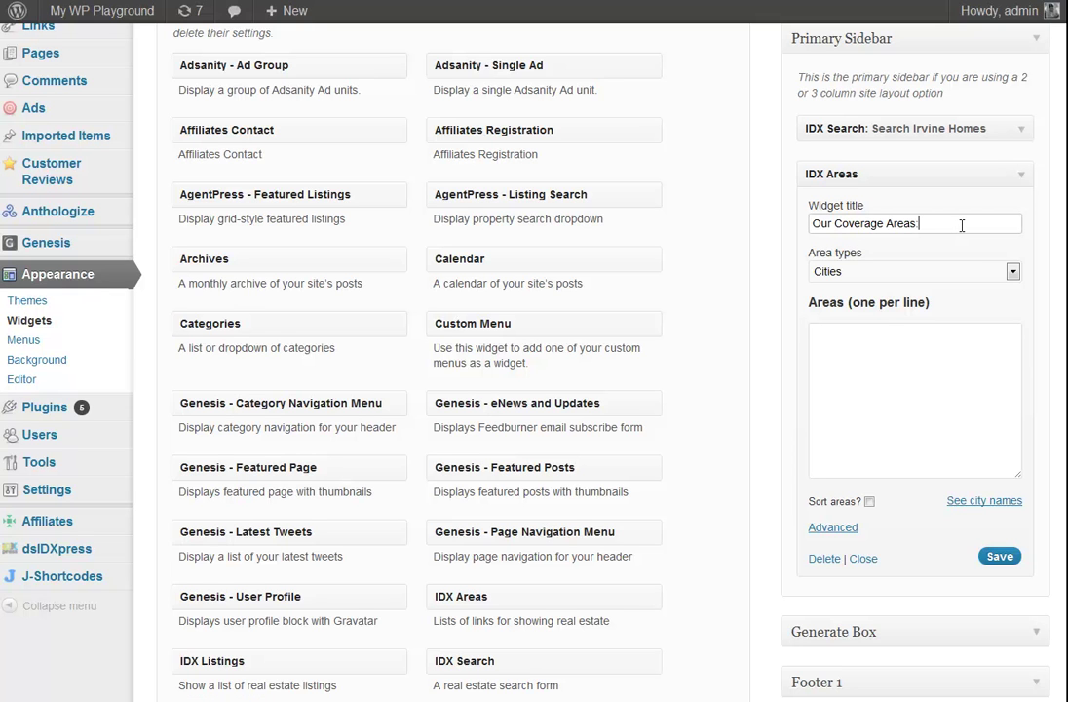
pyautogui.click(925, 273)
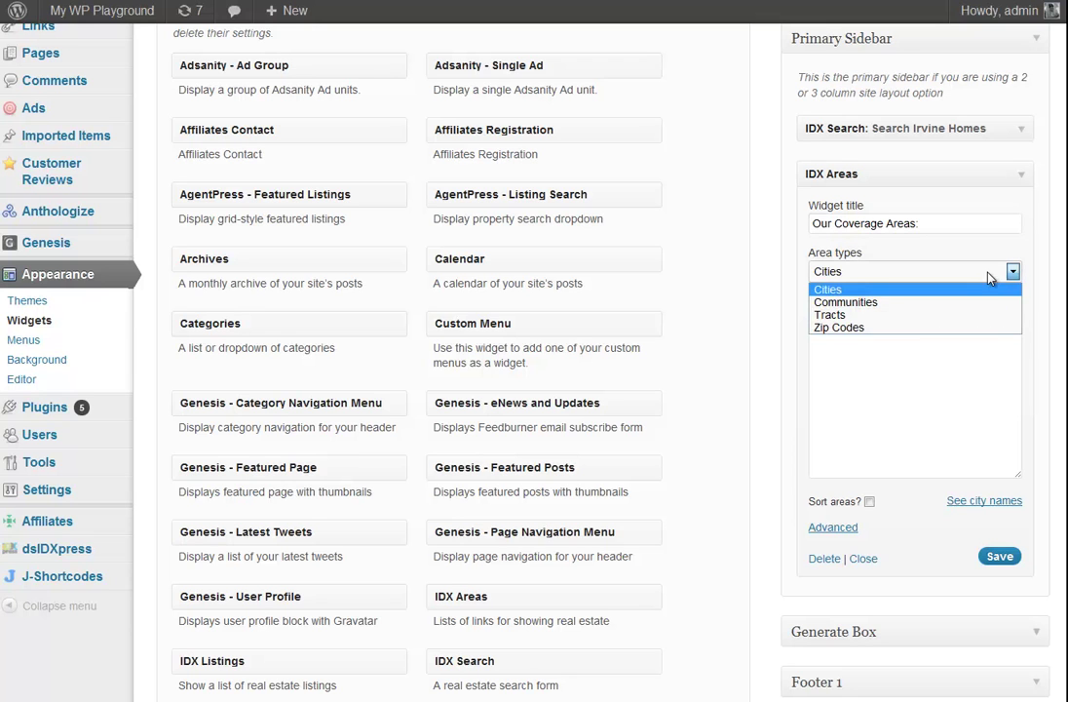
pyautogui.click(925, 291)
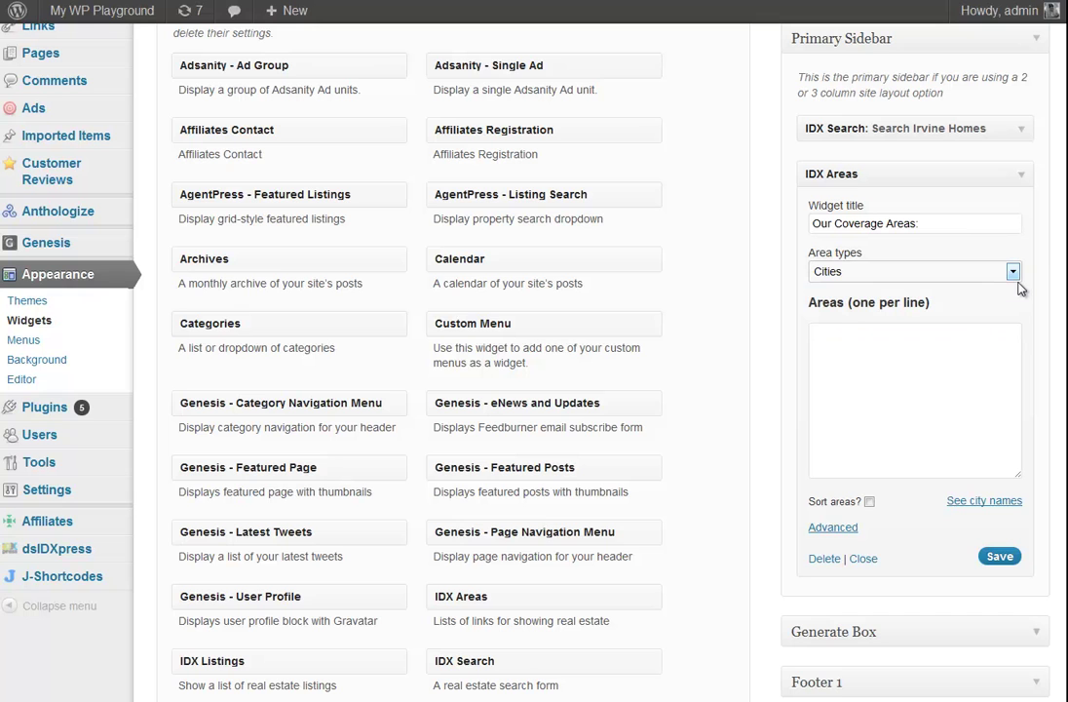
# Open the city names list for the IDX Areas widget and copy Irvine, Laguna Beach and Laguna Woods
pyautogui.click(898, 386)
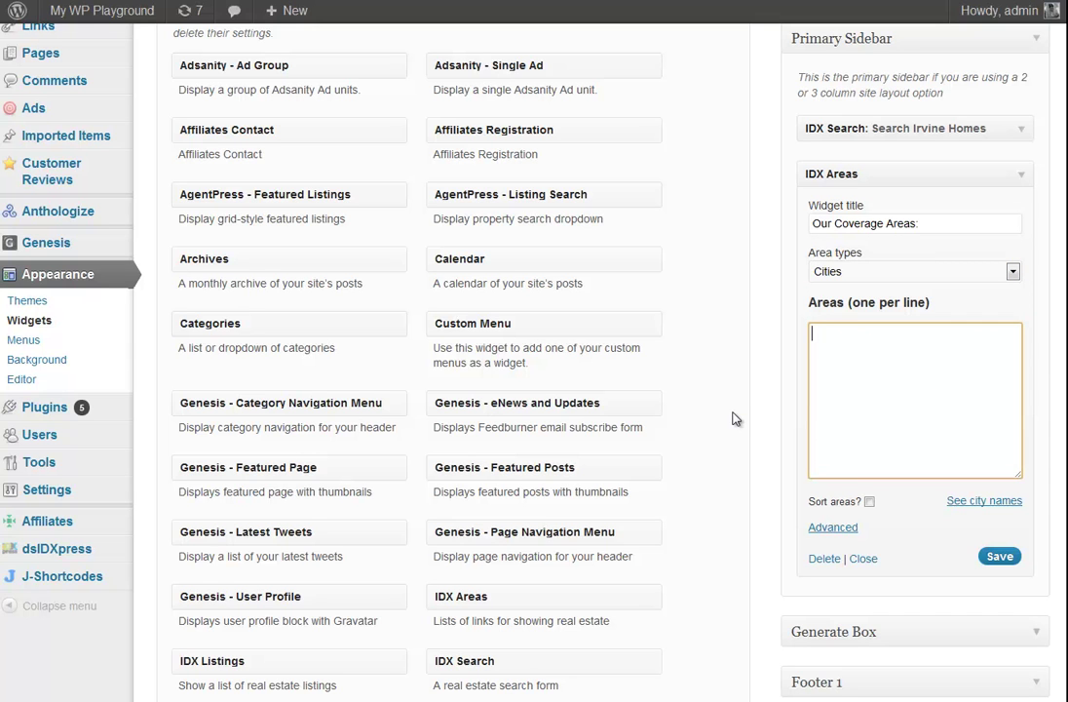
pyautogui.click(1003, 502)
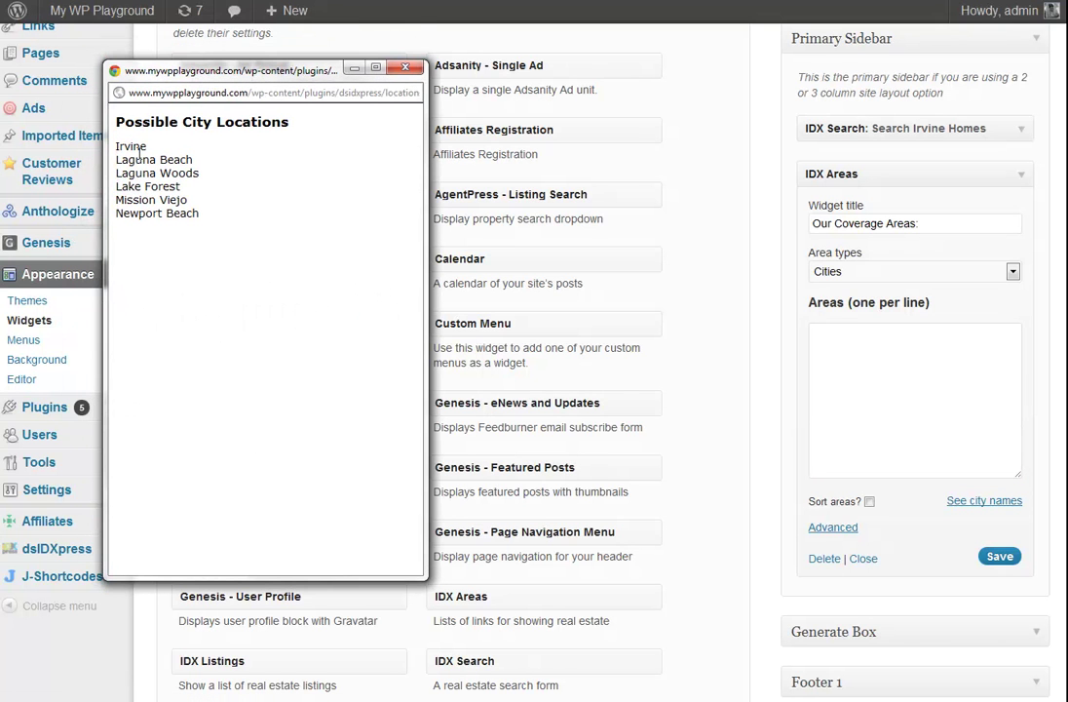
pyautogui.moveTo(115, 145); pyautogui.dragTo(191, 177)
pyautogui.hotkey('ctrl', 'c')
pyautogui.rightClick(191, 176)
pyautogui.click(223, 175)
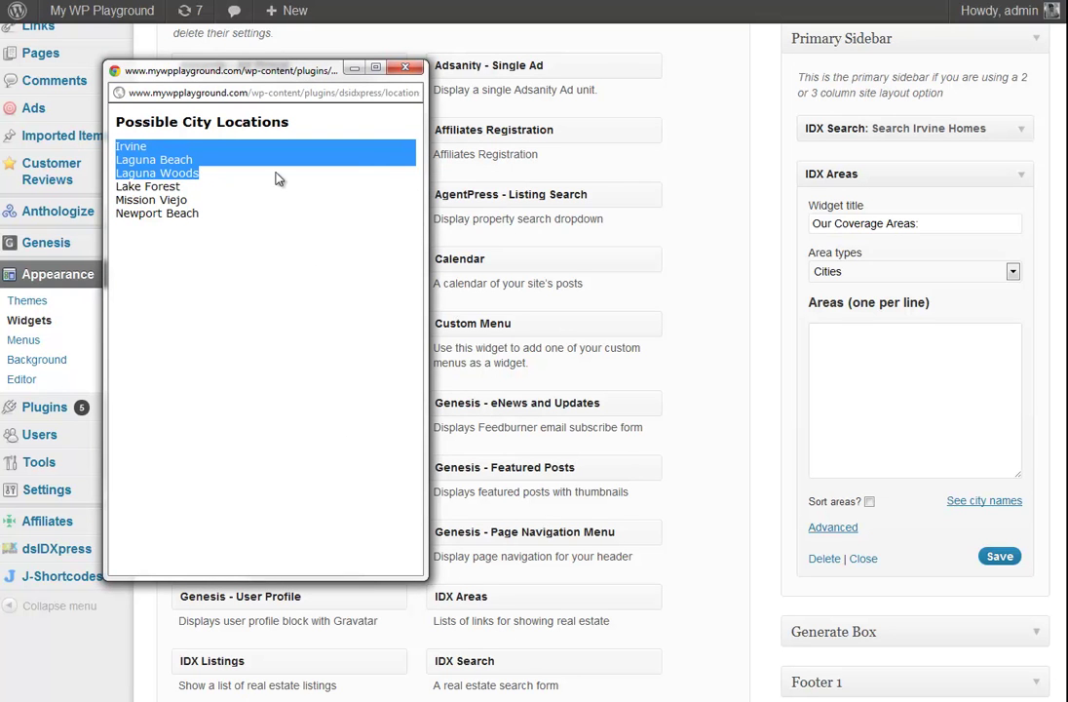
# Close the city names window, paste Irvine, Laguna Beach and Laguna Woods into the Areas box, and save the IDX Areas widget
pyautogui.click(406, 67)
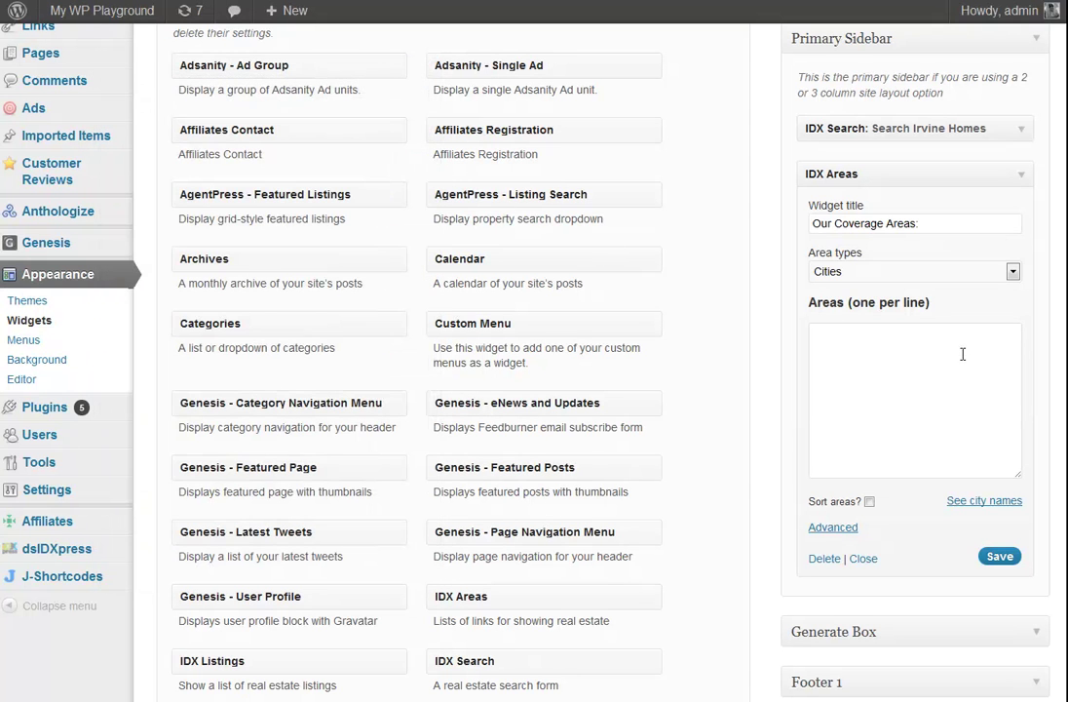
pyautogui.click(903, 379)
pyautogui.hotkey('ctrl', 'v')
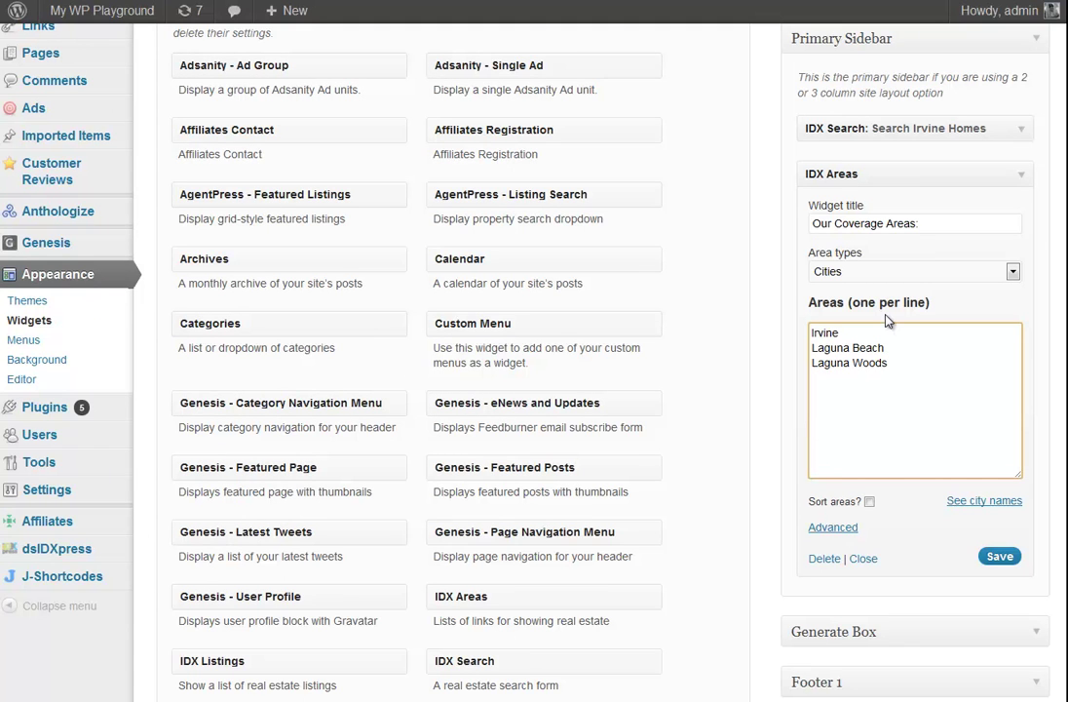
pyautogui.click(999, 561)
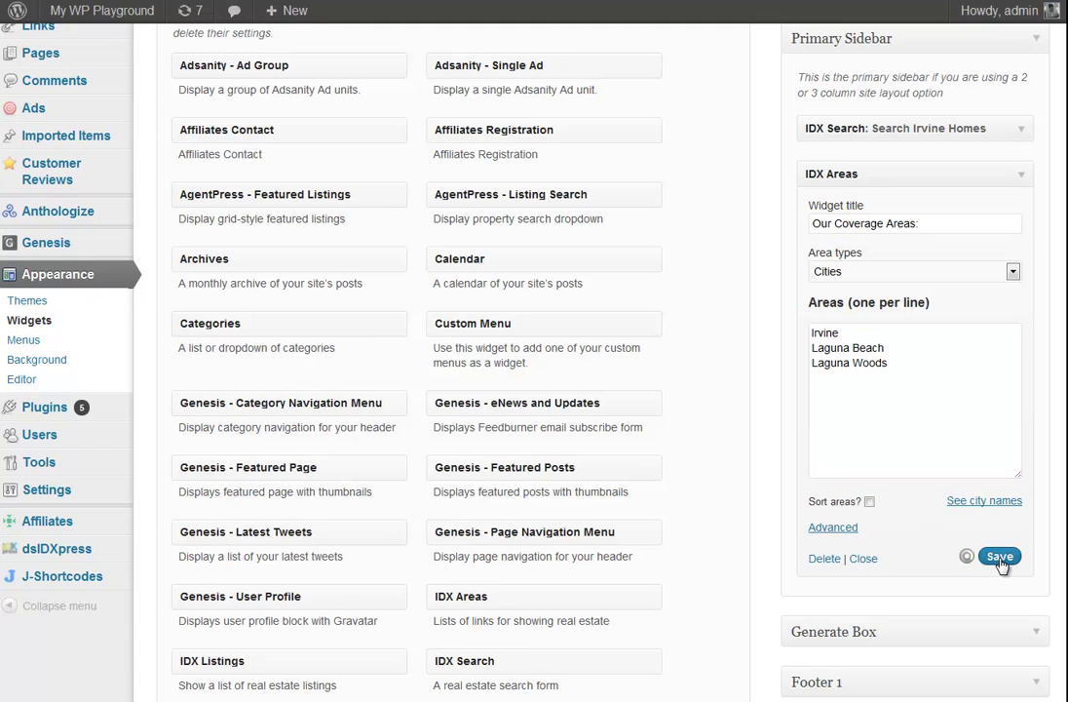
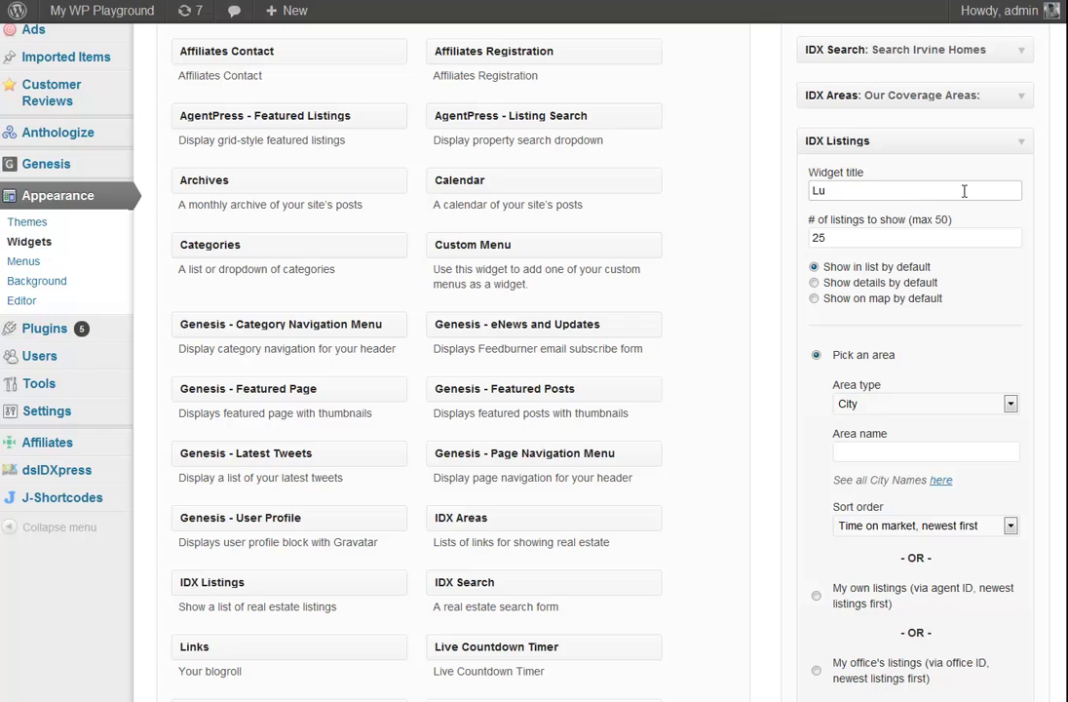
# Title the IDX Listings widget "Latest Irvine Real Estate:" and set the number of listings to show to 10
pyautogui.write('Irvine Luxury Real Estate:')
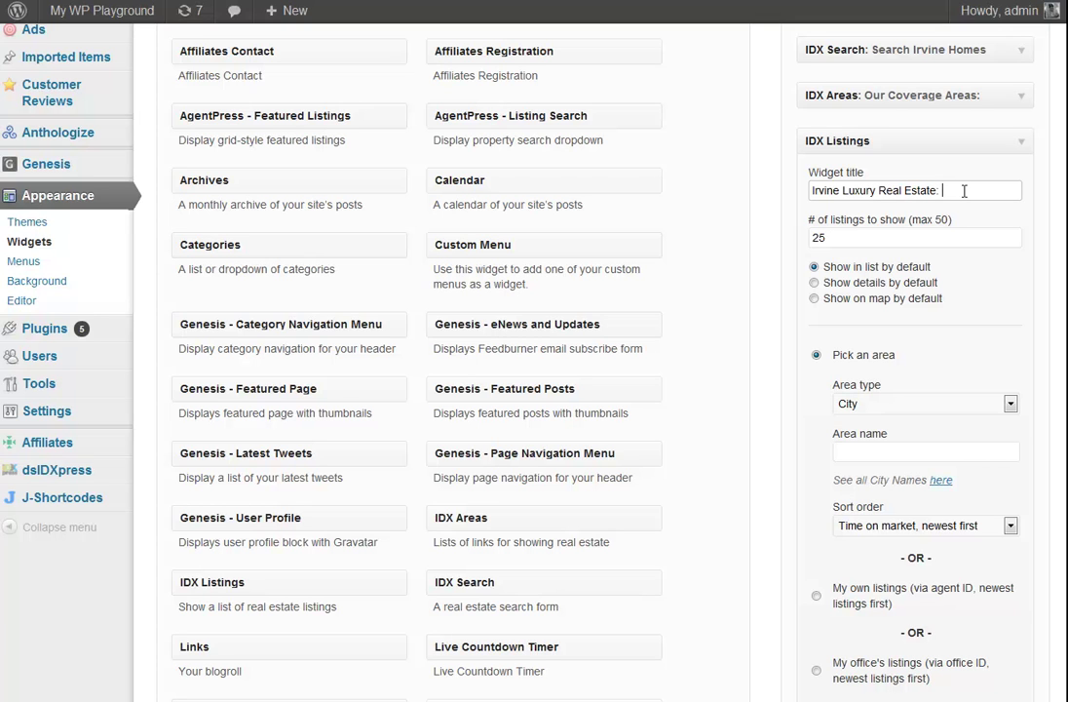
pyautogui.click(914, 240)
pyautogui.doubleClick(914, 241)
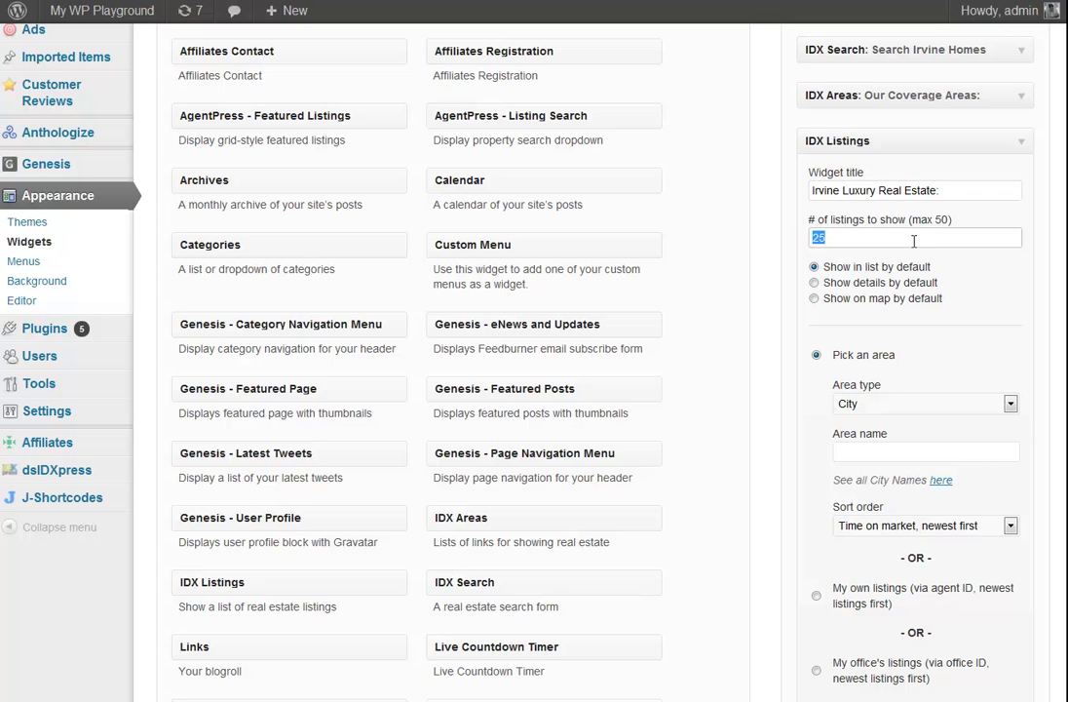
pyautogui.write('10')
pyautogui.hotkey('shift', 'Tab')
pyautogui.write('Latest Irvine Real Estate:')
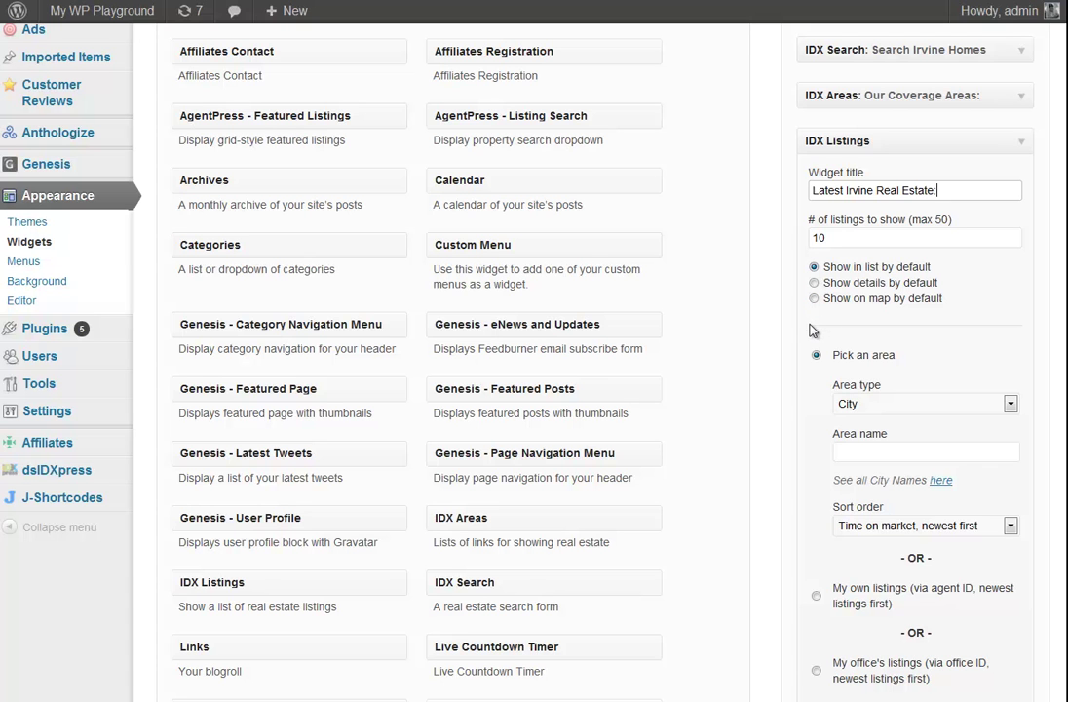
# Set the IDX Listings widget's area type to City and its area name to Irvine
pyautogui.scroll(-3, 812, 331)
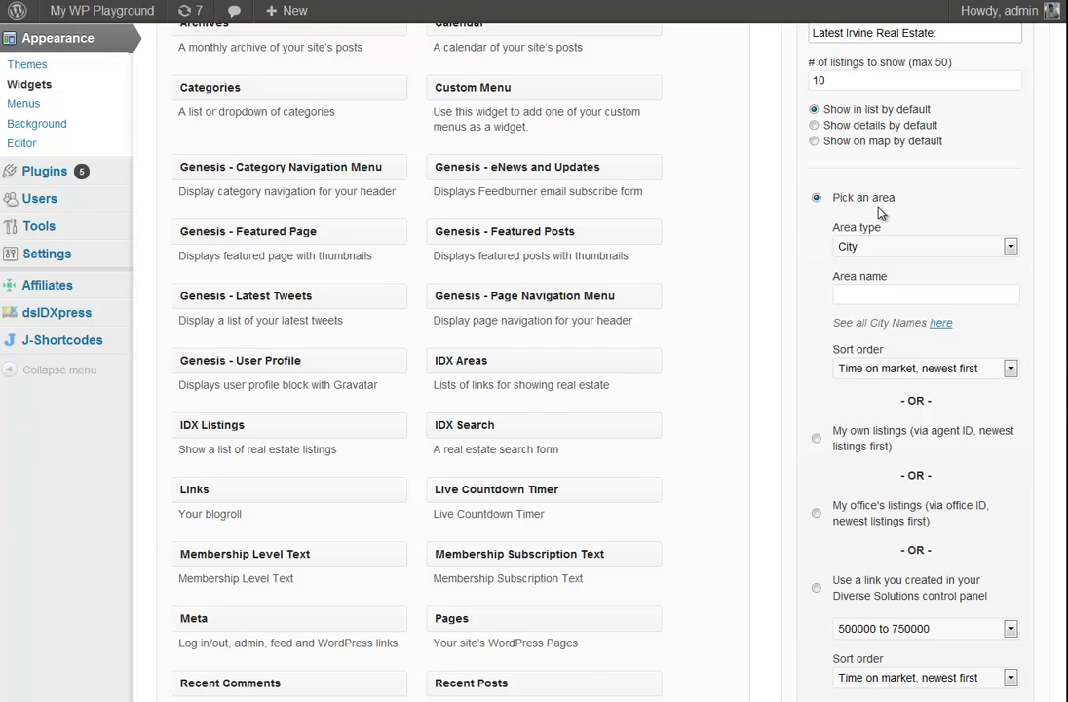
pyautogui.click(1010, 246)
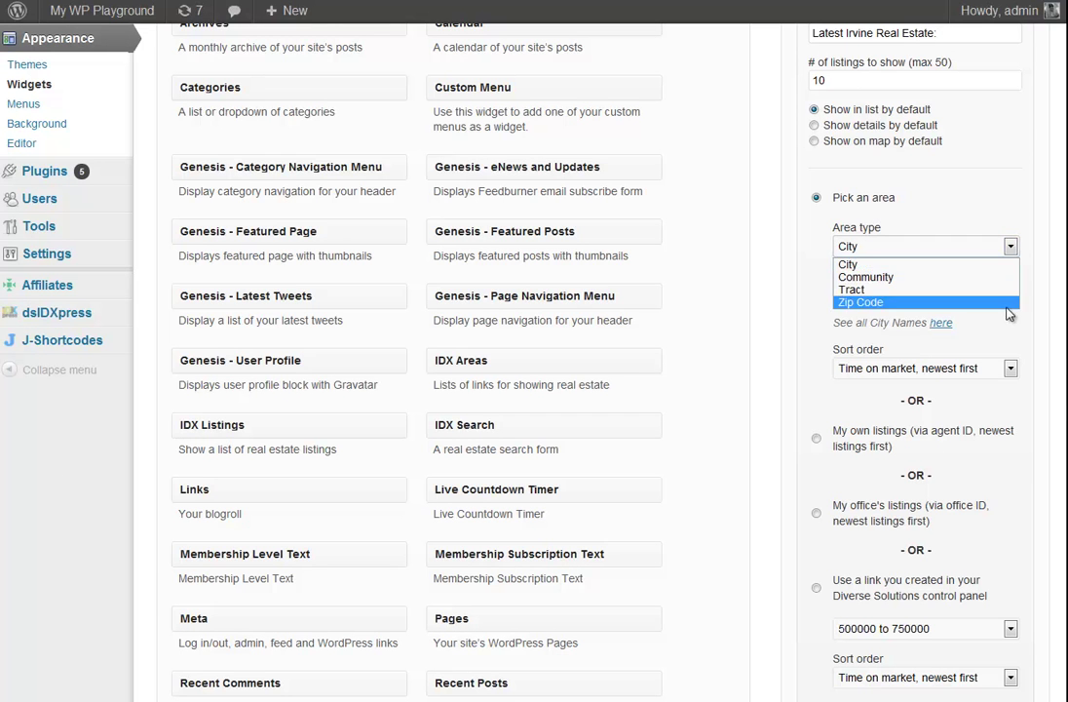
pyautogui.click(1012, 264)
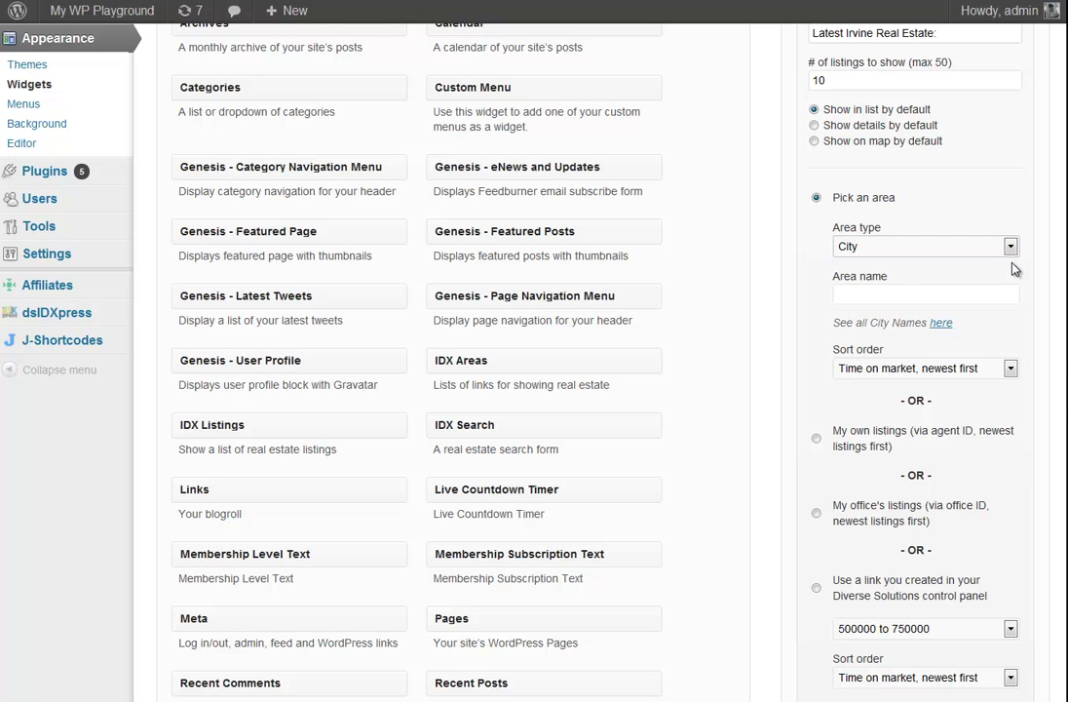
pyautogui.click(892, 297)
pyautogui.write('Irvine')
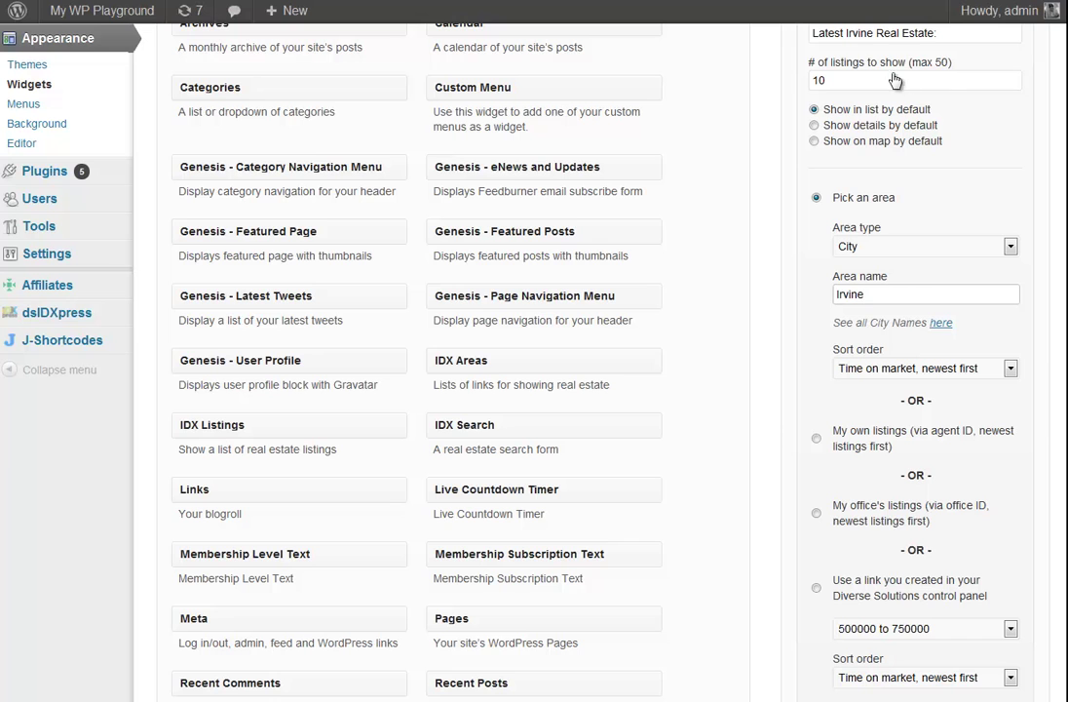
# Sort the Irvine listings by "Time on market, newest first" and save the IDX Listings widget
pyautogui.click(1011, 371)
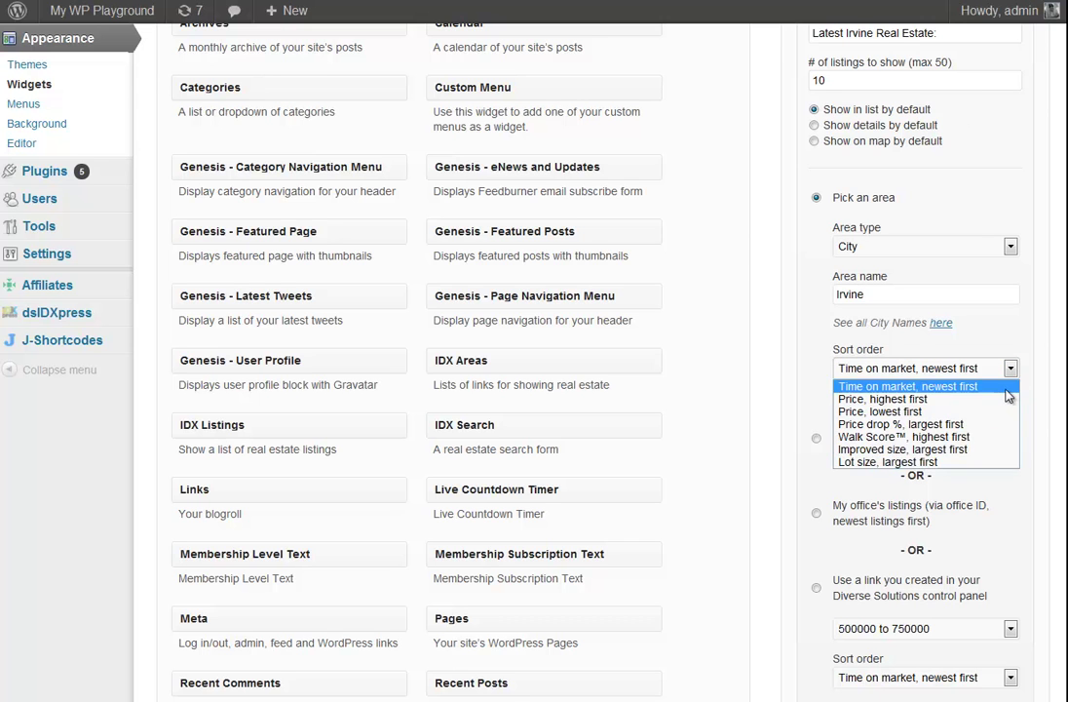
pyautogui.click(1009, 386)
pyautogui.scroll(-2, 1009, 396)
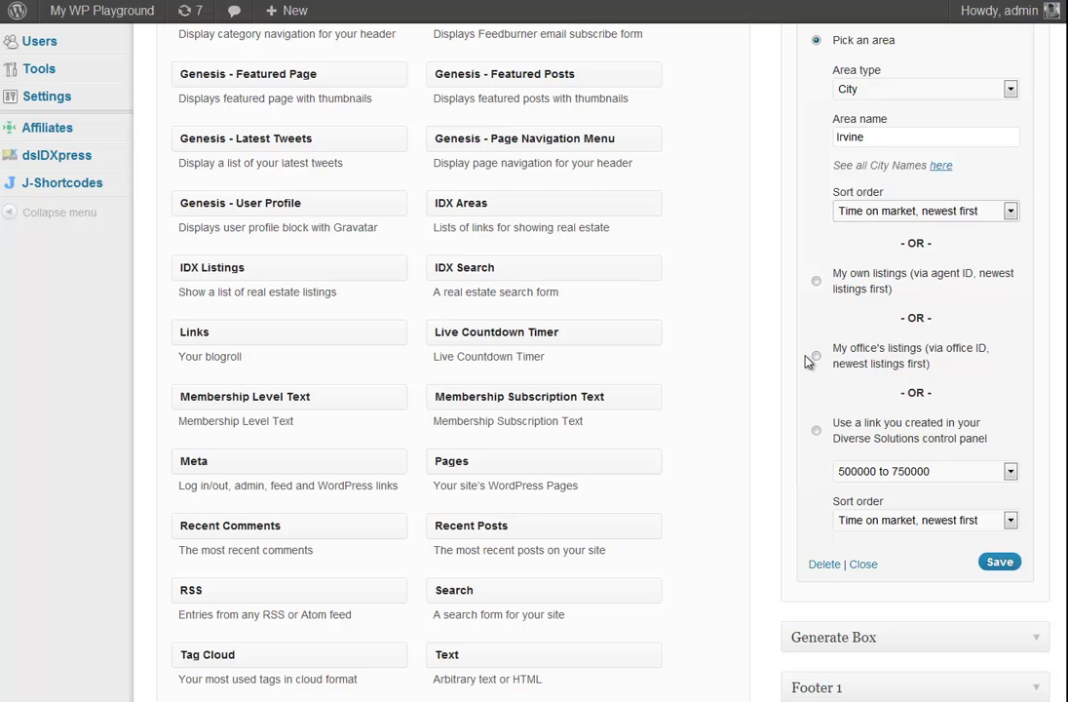
pyautogui.click(1007, 567)
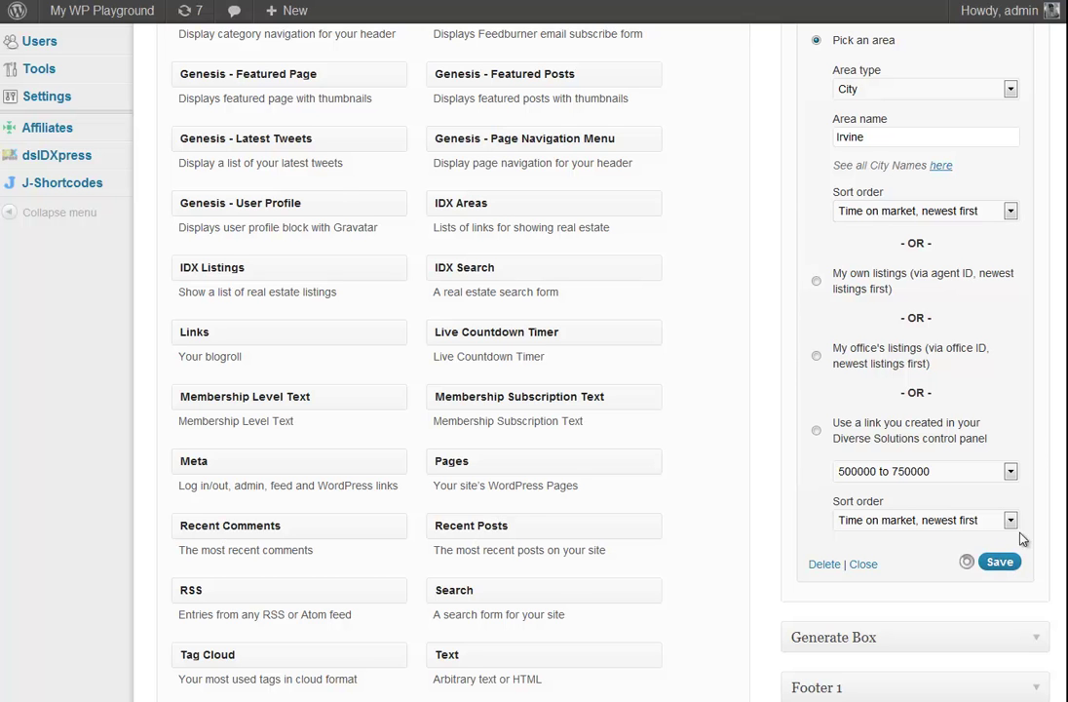
# Open the live My WP Playground site and examine the Search Irvine Homes form in its sidebar
pyautogui.click(103, 9)
pyautogui.click(282, 71)
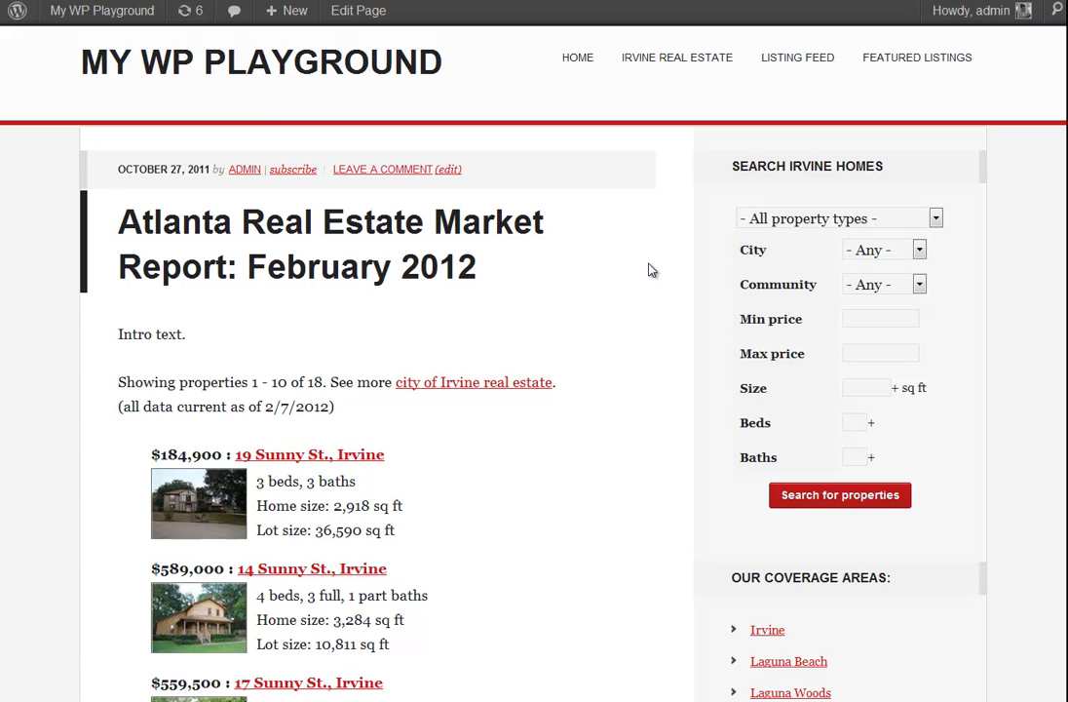
pyautogui.moveTo(733, 174); pyautogui.dragTo(923, 174)
pyautogui.click(923, 175)
pyautogui.scroll(-1, 931, 195)
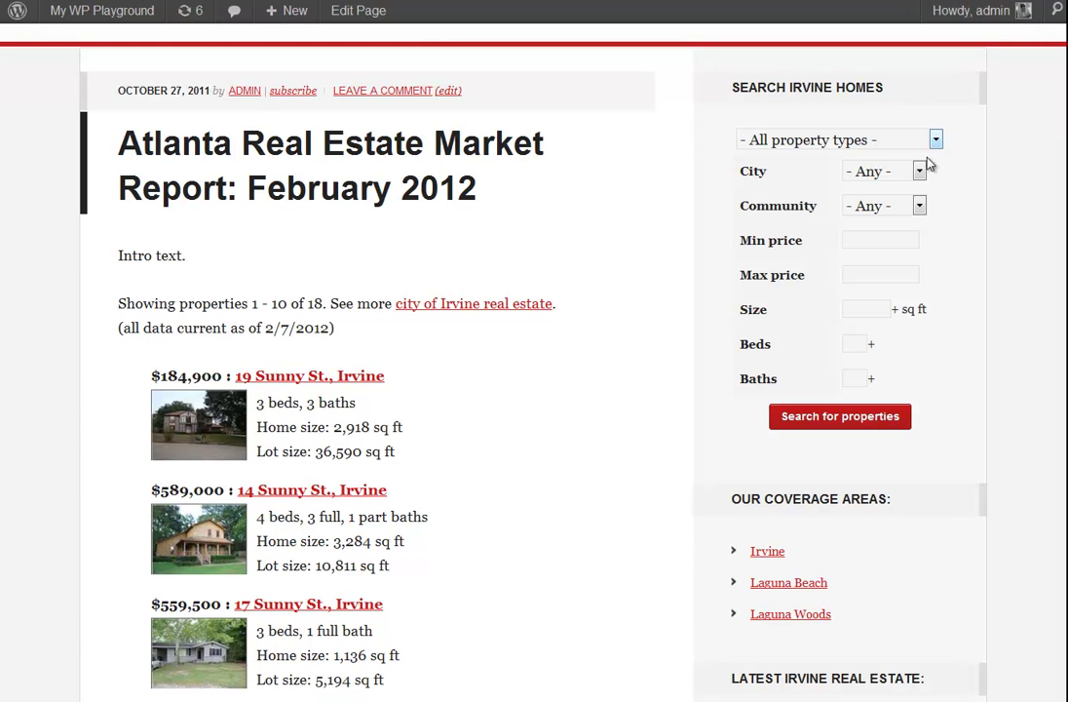
# Test the sidebar search form by searching for Residential / All properties in the city of Irvine
pyautogui.click(931, 140)
pyautogui.click(920, 177)
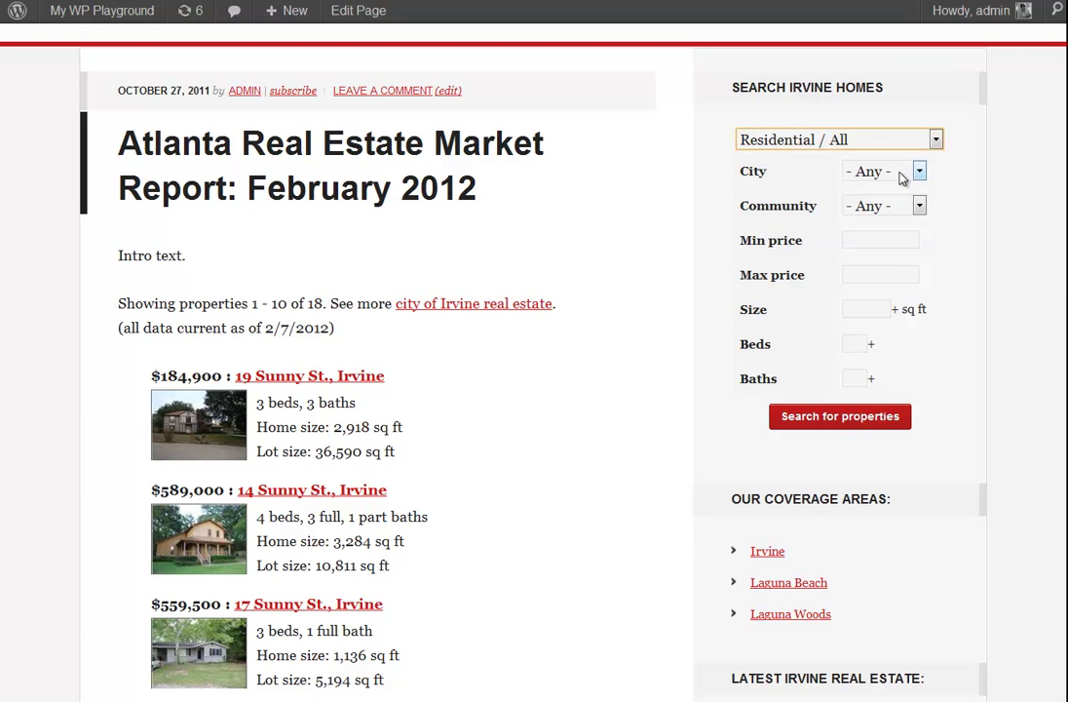
pyautogui.click(918, 171)
pyautogui.click(911, 208)
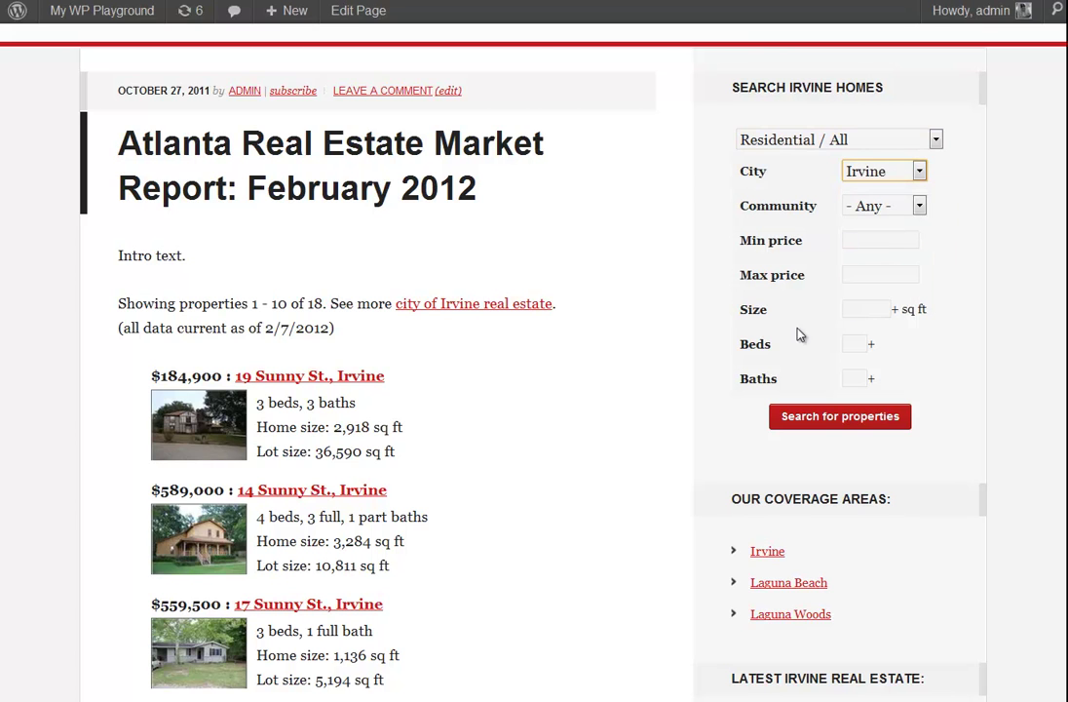
pyautogui.click(880, 239)
pyautogui.click(880, 273)
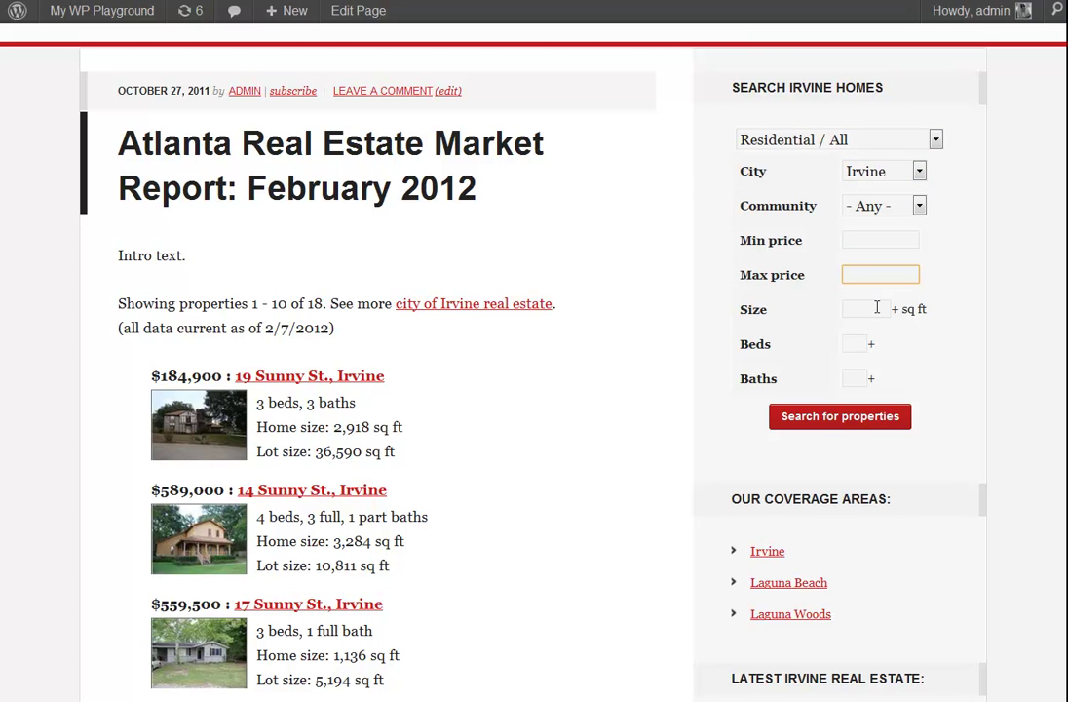
pyautogui.click(872, 421)
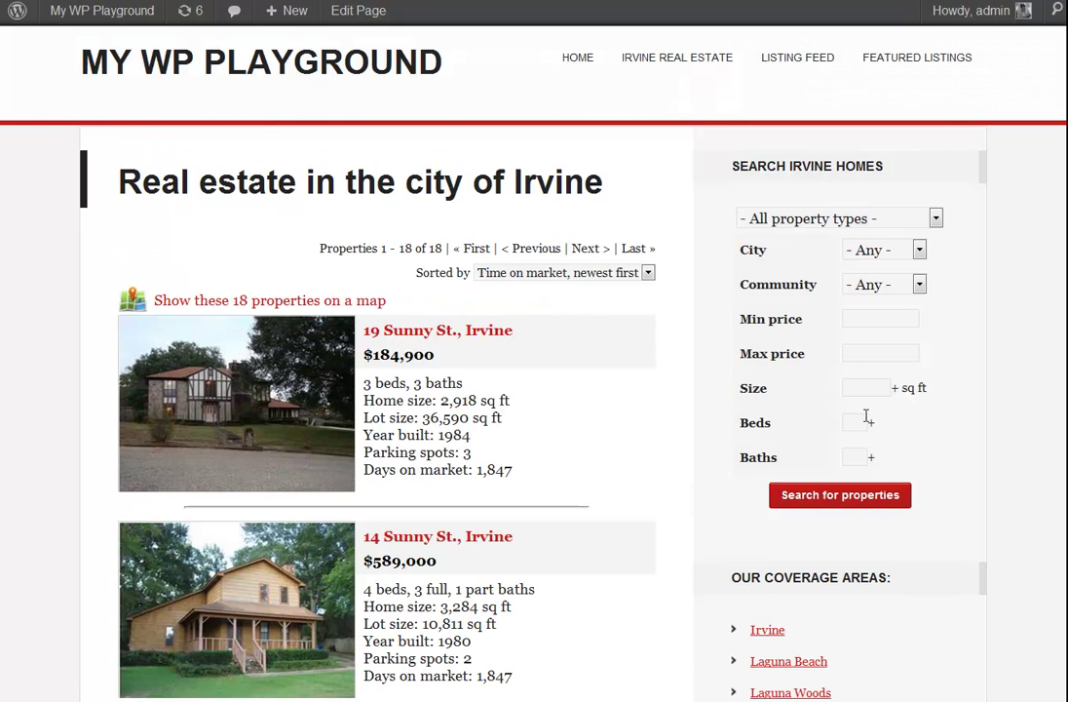
# Review the Our Coverage Areas widget in the sidebar and open its Laguna Beach real estate page
pyautogui.scroll(-3, 643, 292)
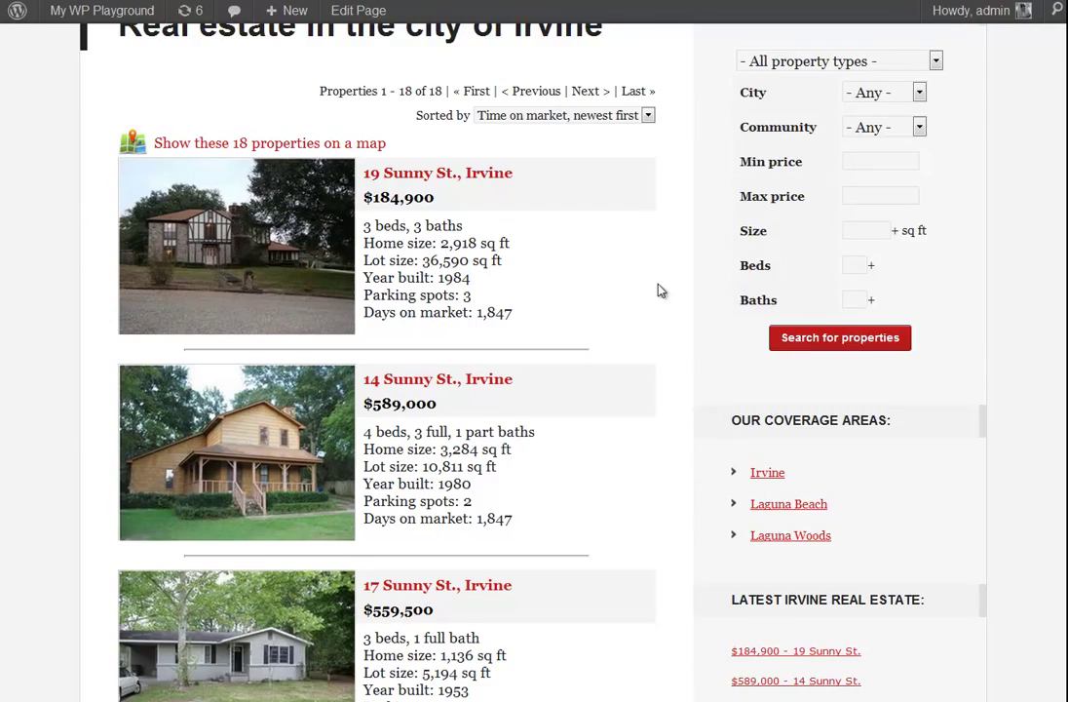
pyautogui.moveTo(733, 341); pyautogui.dragTo(930, 341)
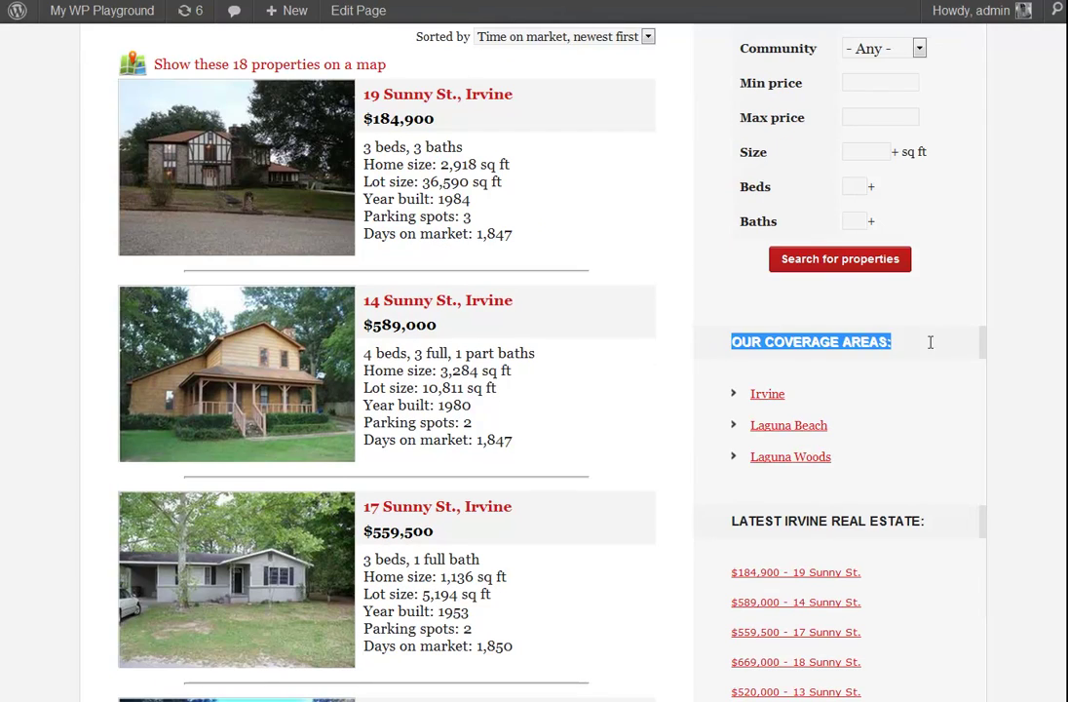
pyautogui.click(906, 344)
pyautogui.scroll(-2, 906, 344)
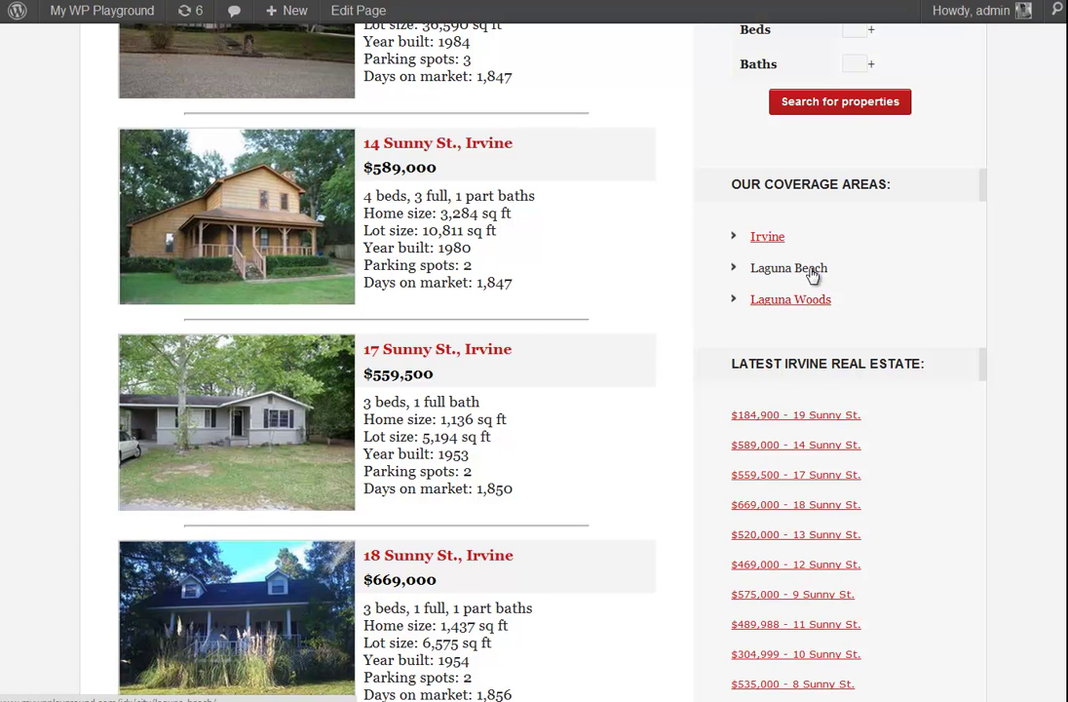
pyautogui.click(809, 275)
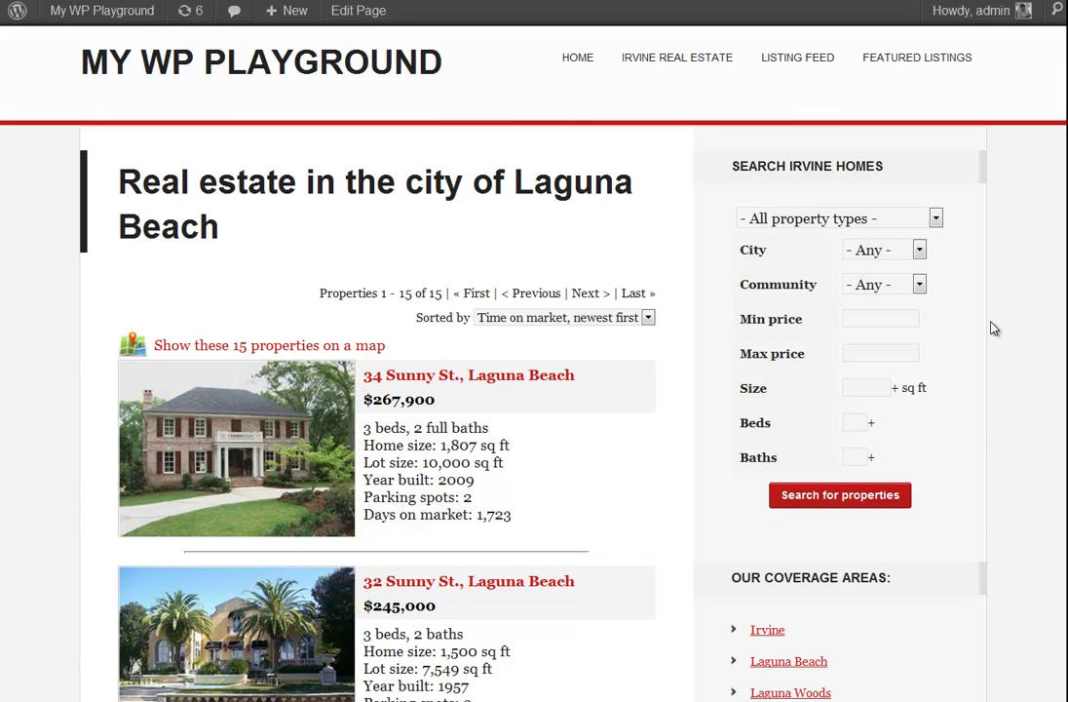
# Switch the Latest Irvine Real Estate widget to its details view and browse forward and back through the listings
pyautogui.scroll(-1, 1003, 336)
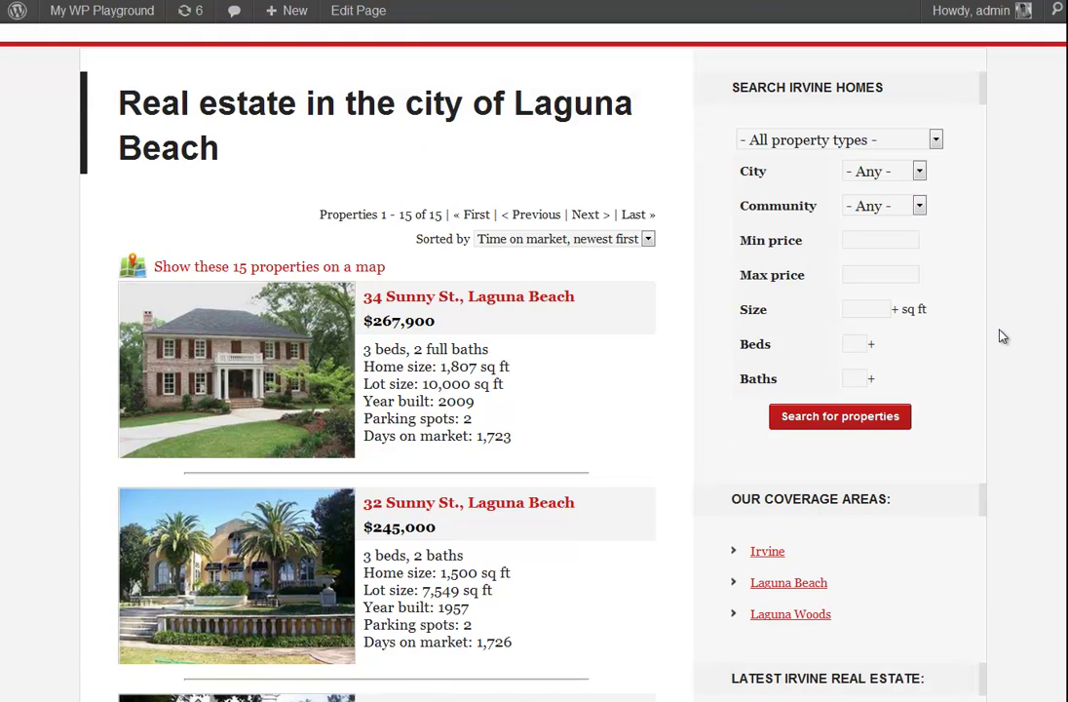
pyautogui.scroll(-6, 1002, 336)
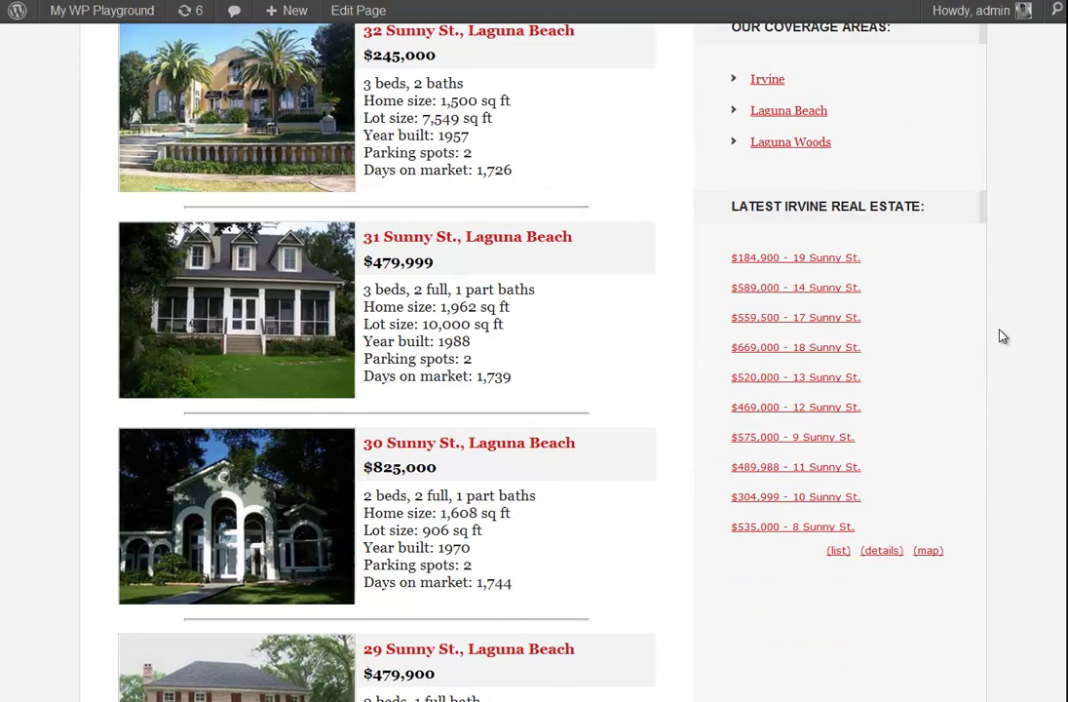
pyautogui.moveTo(731, 206); pyautogui.dragTo(940, 213)
pyautogui.click(940, 213)
pyautogui.click(885, 551)
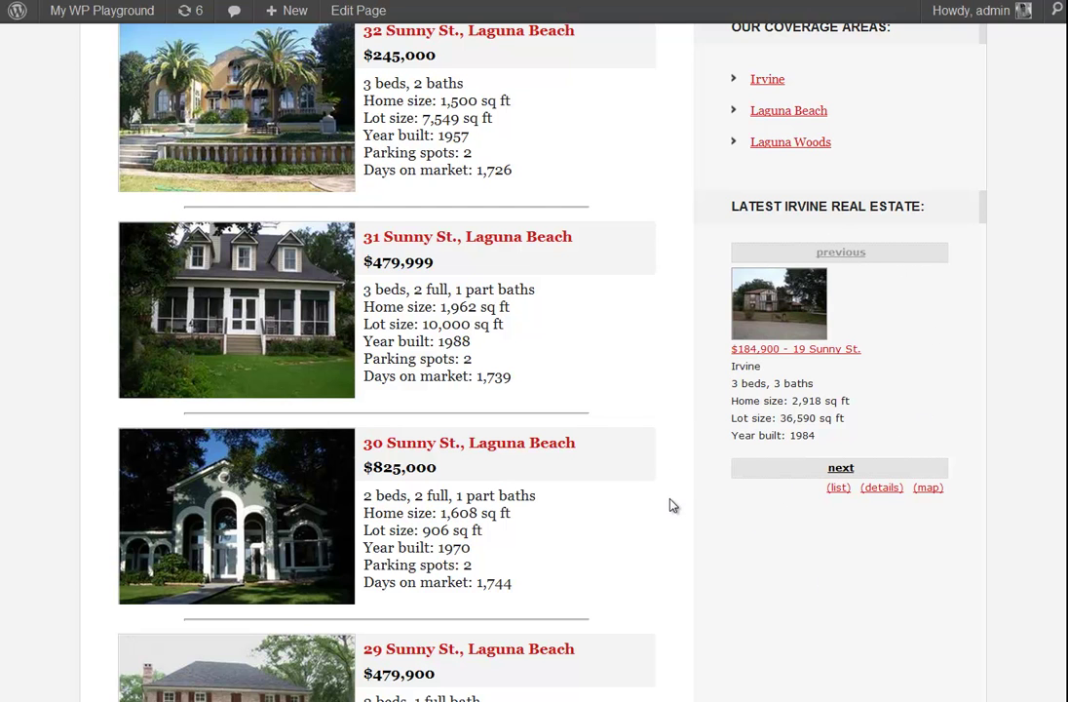
pyautogui.click(829, 470)
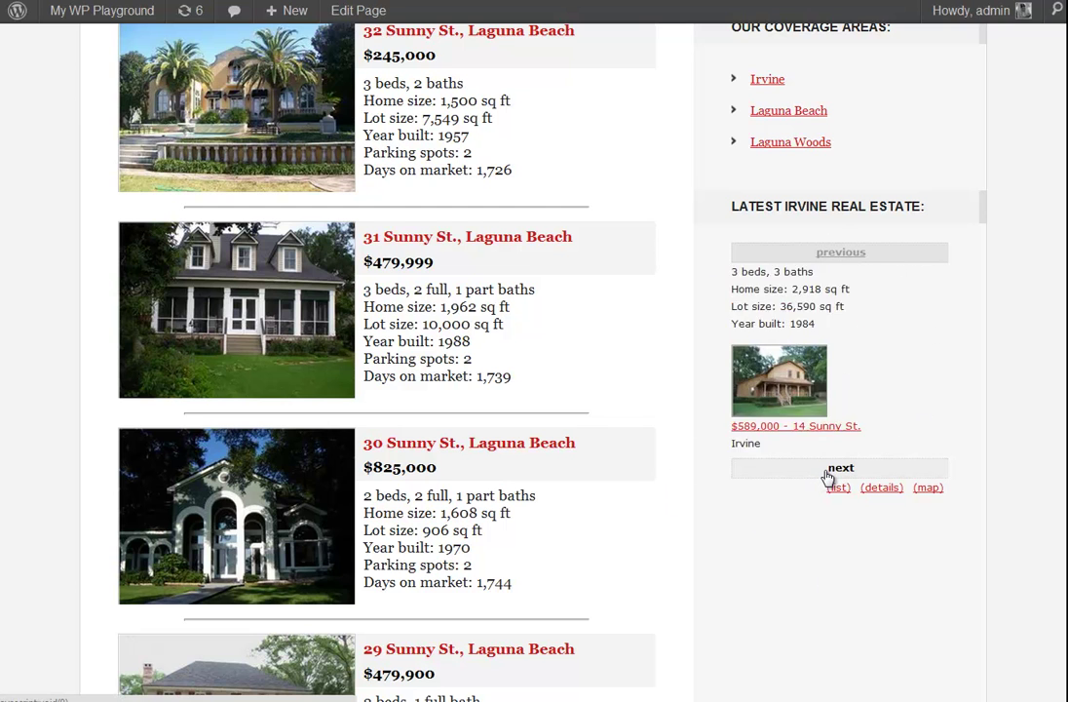
pyautogui.click(829, 471)
pyautogui.click(829, 470)
pyautogui.click(828, 471)
pyautogui.click(829, 471)
pyautogui.click(828, 473)
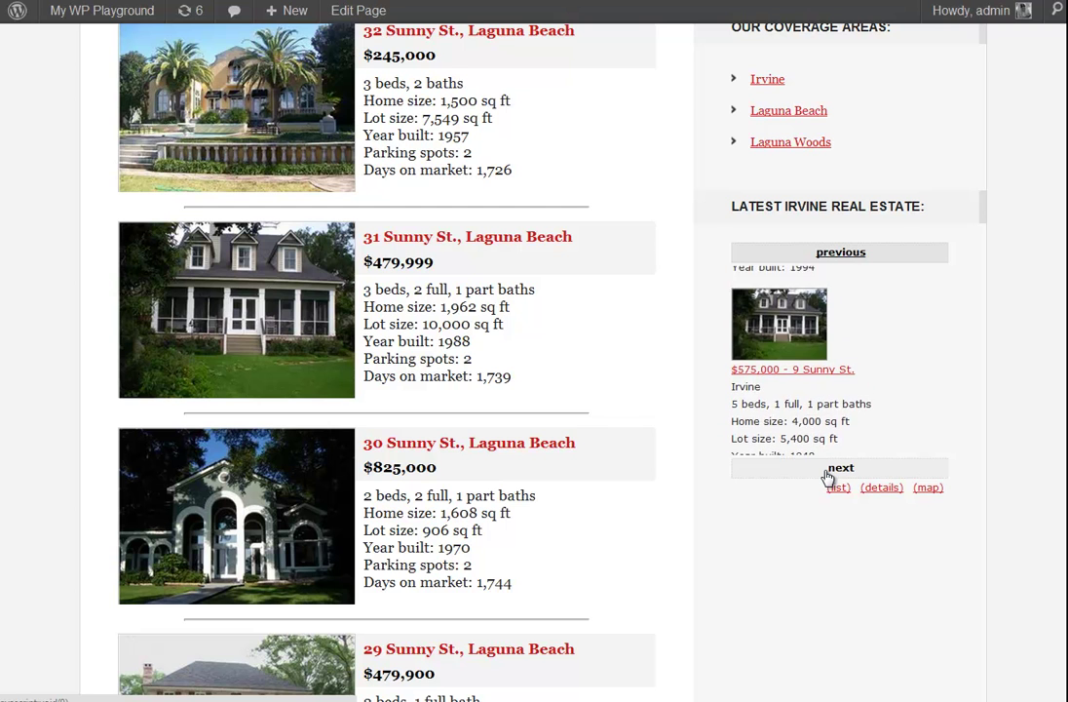
pyautogui.click(846, 255)
# Show the Latest Irvine Real Estate listings on a map, preview several property markers, and return the widget to its list view
pyautogui.click(928, 489)
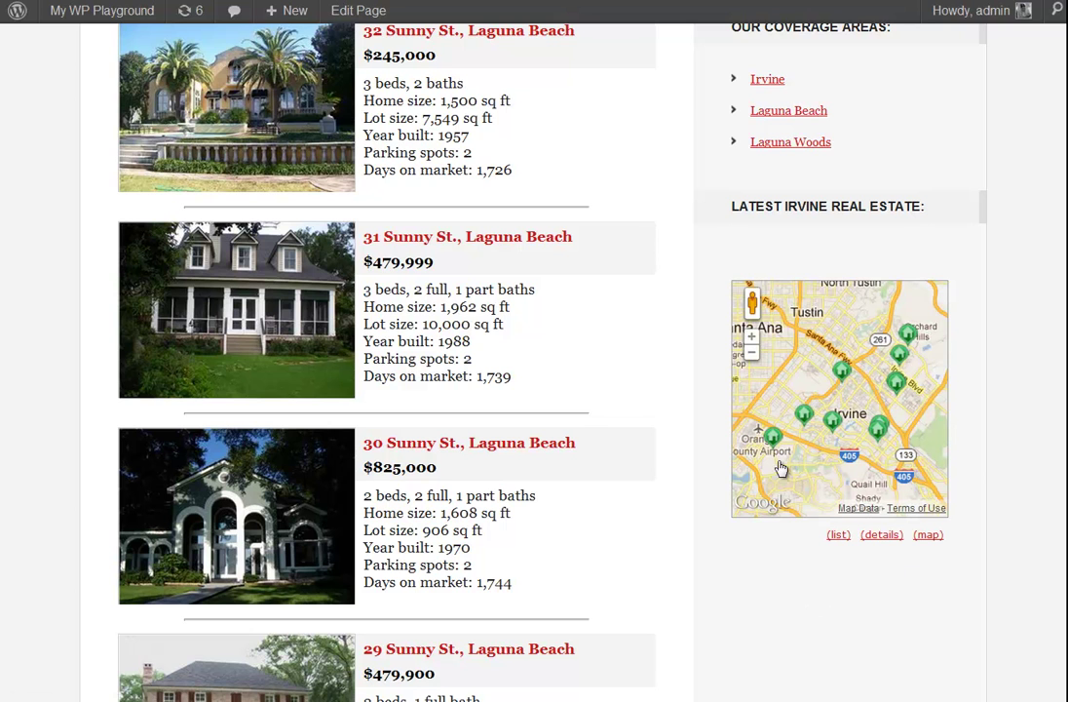
pyautogui.moveTo(828, 427)
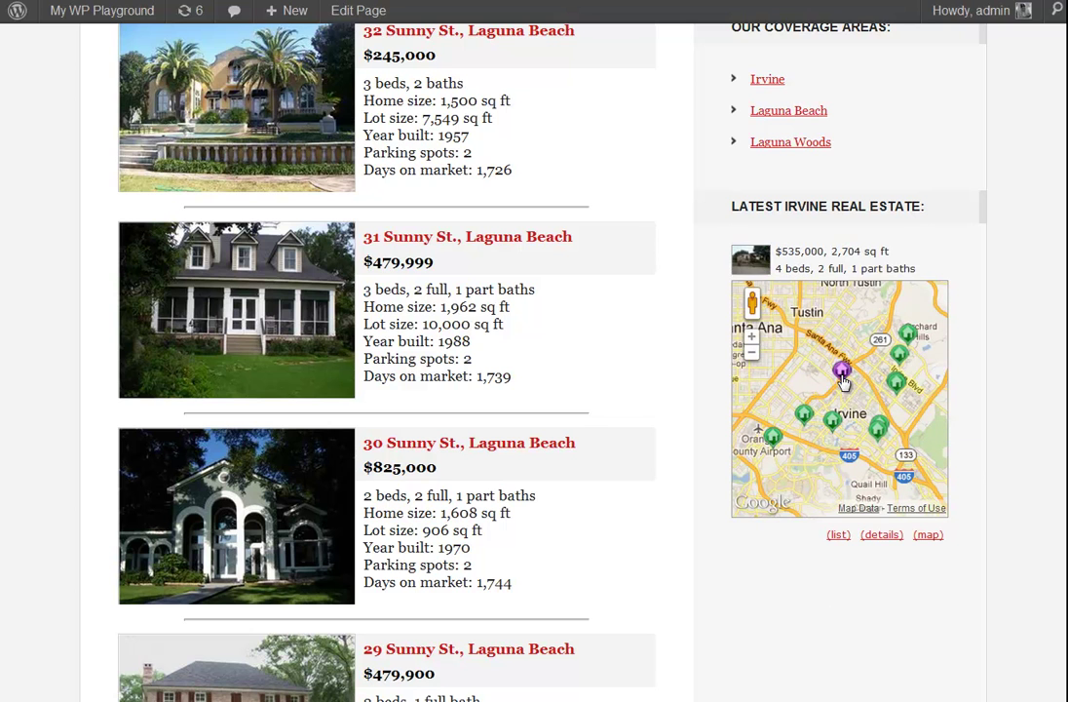
pyautogui.moveTo(902, 364)
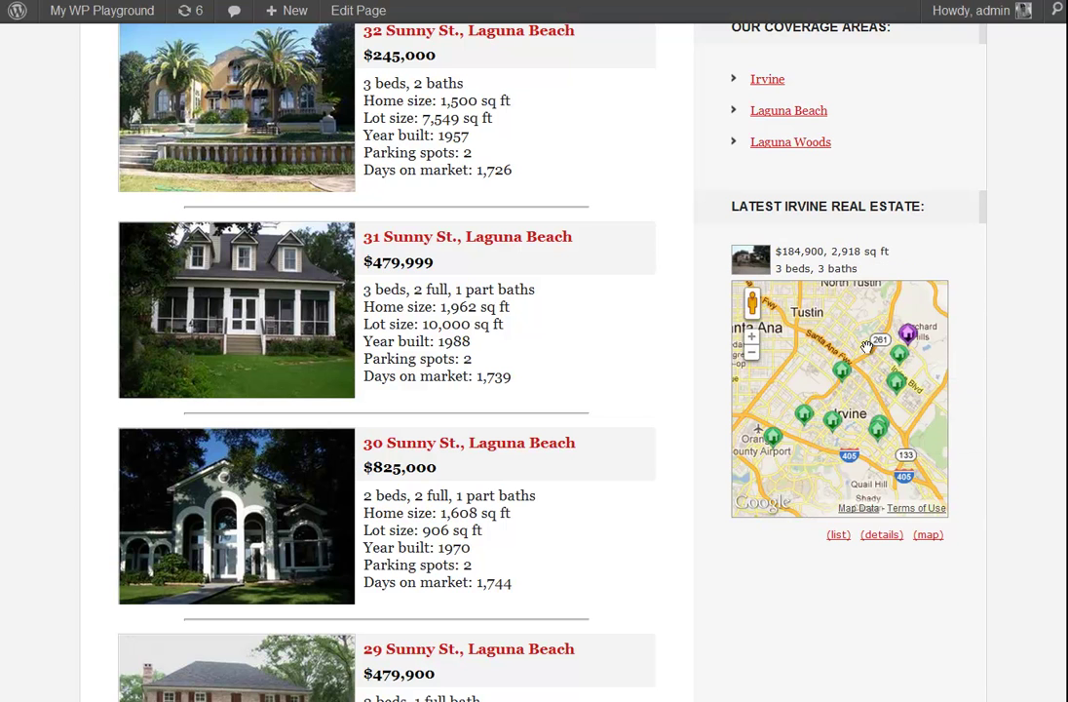
pyautogui.moveTo(781, 440)
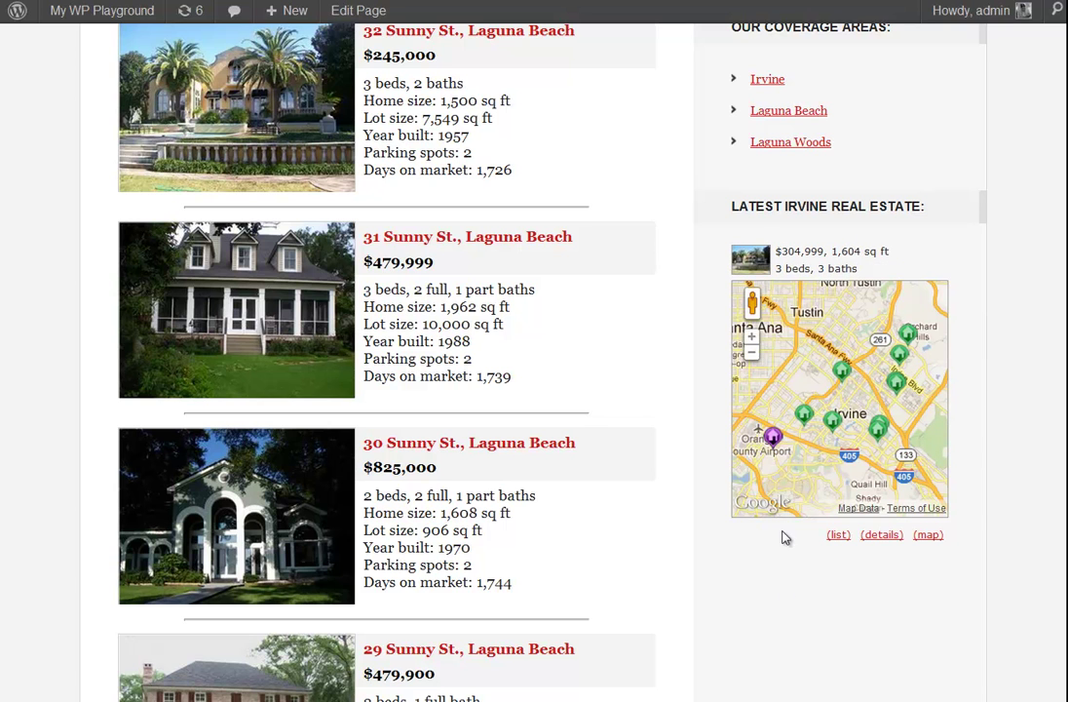
pyautogui.click(838, 534)
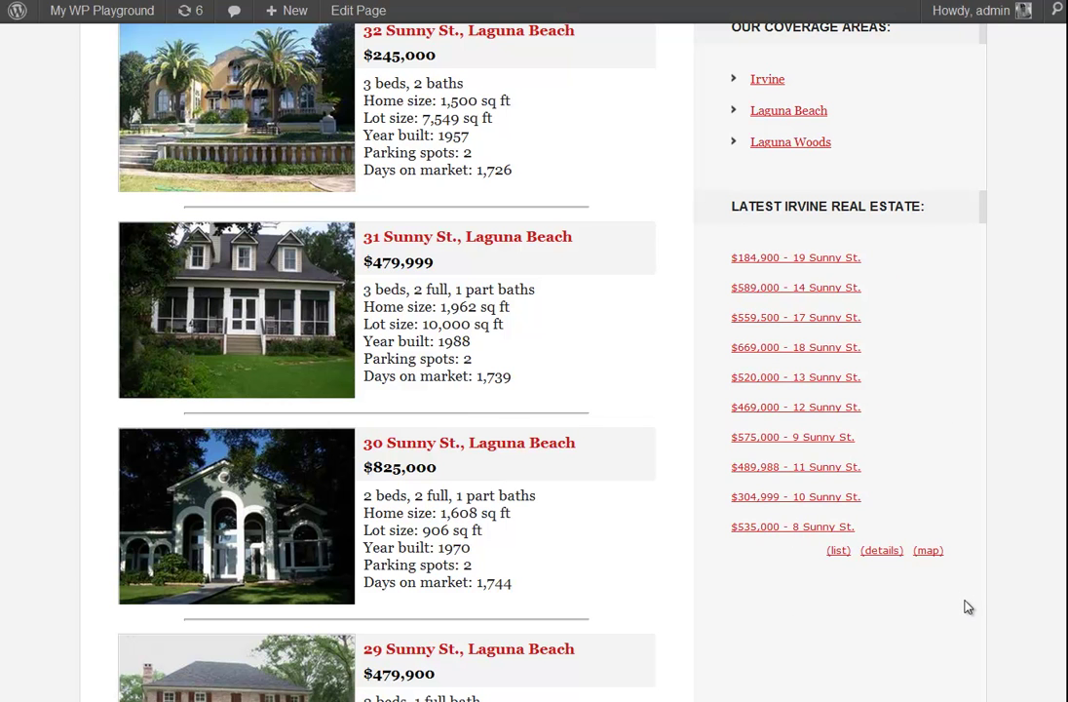
pyautogui.scroll(3, 968, 606)
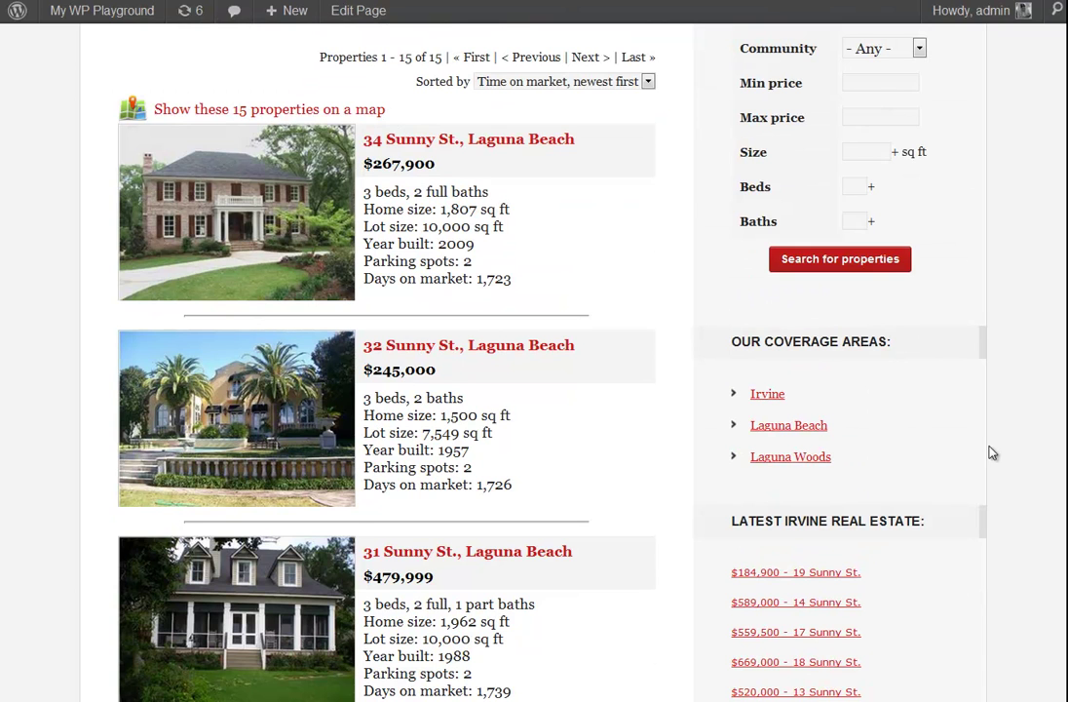